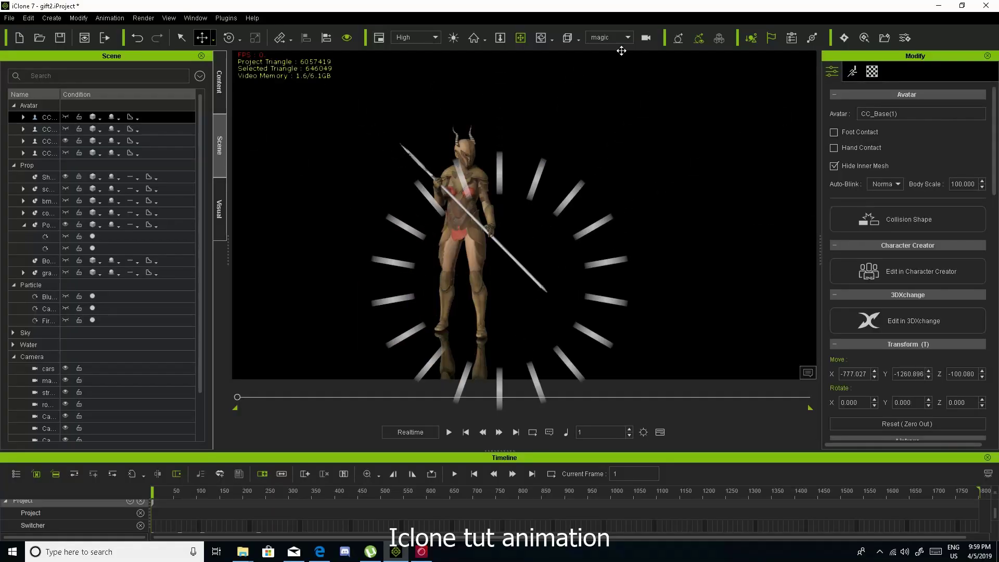
Step: Preview the magic camera's fiery warrior animation, rewind to frame 1, then switch to the roman camera
{"action": "left_click", "coordinate": [601, 38]}
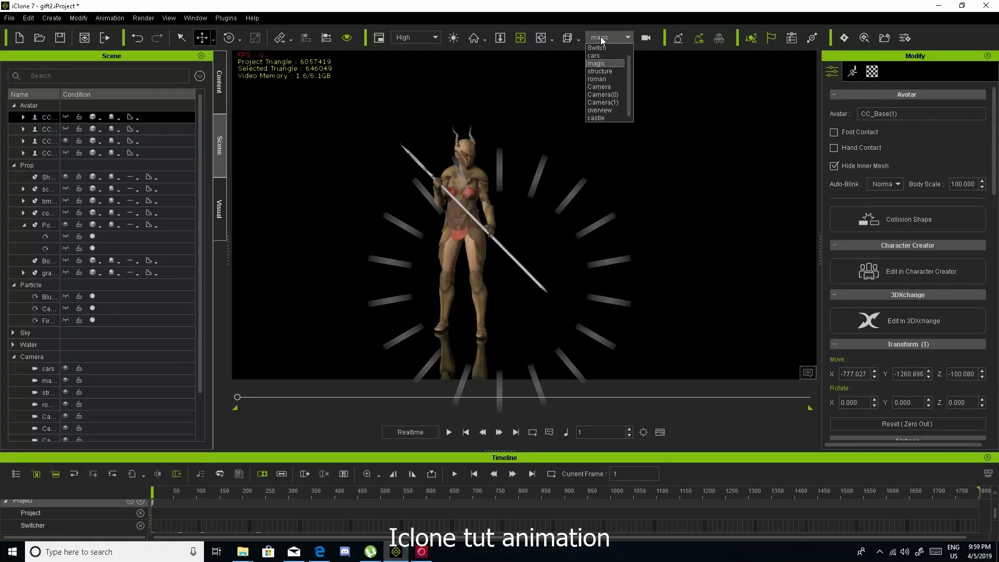
{"action": "left_click", "coordinate": [449, 432]}
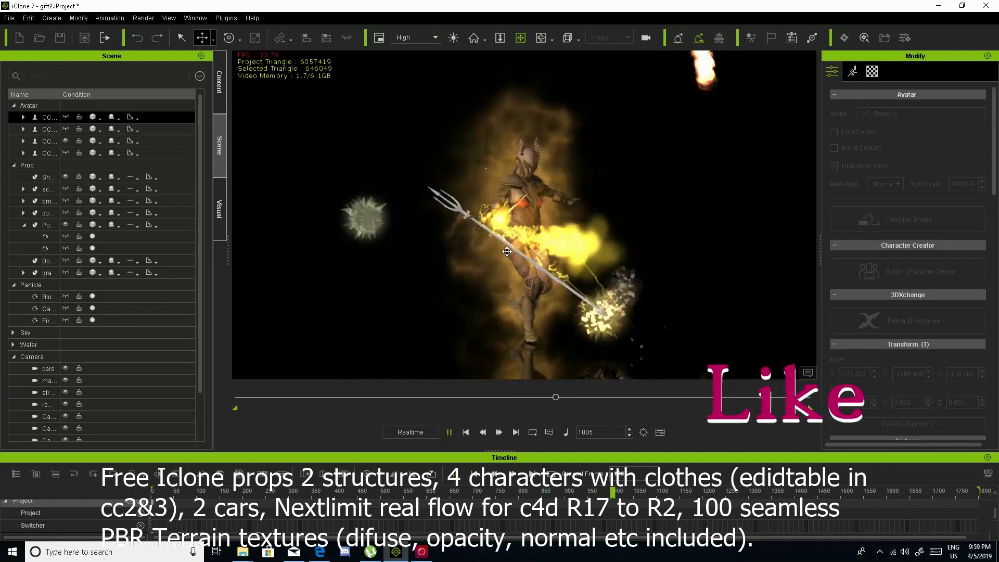
{"action": "left_click", "coordinate": [449, 432]}
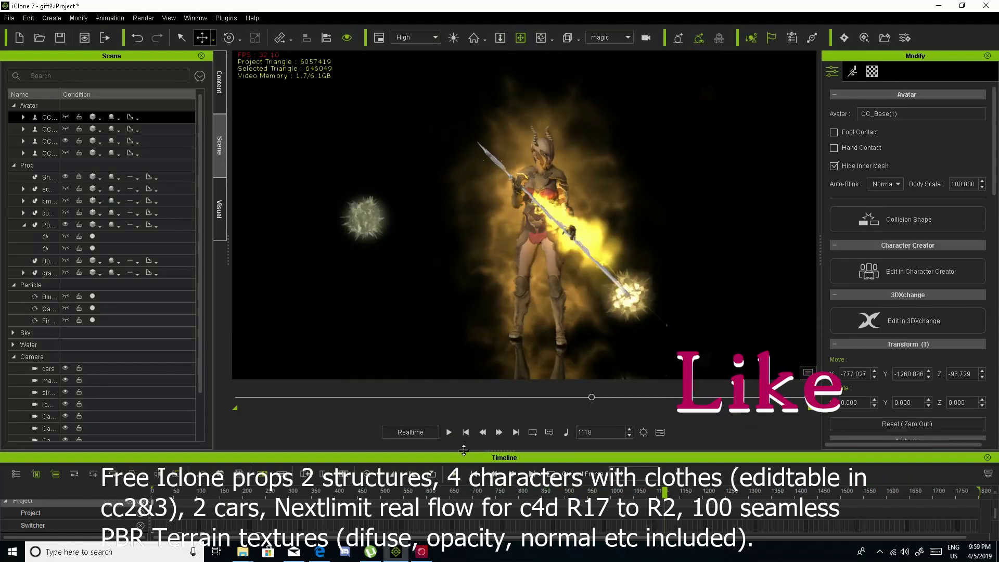
{"action": "left_click", "coordinate": [472, 431]}
{"action": "left_click", "coordinate": [600, 37]}
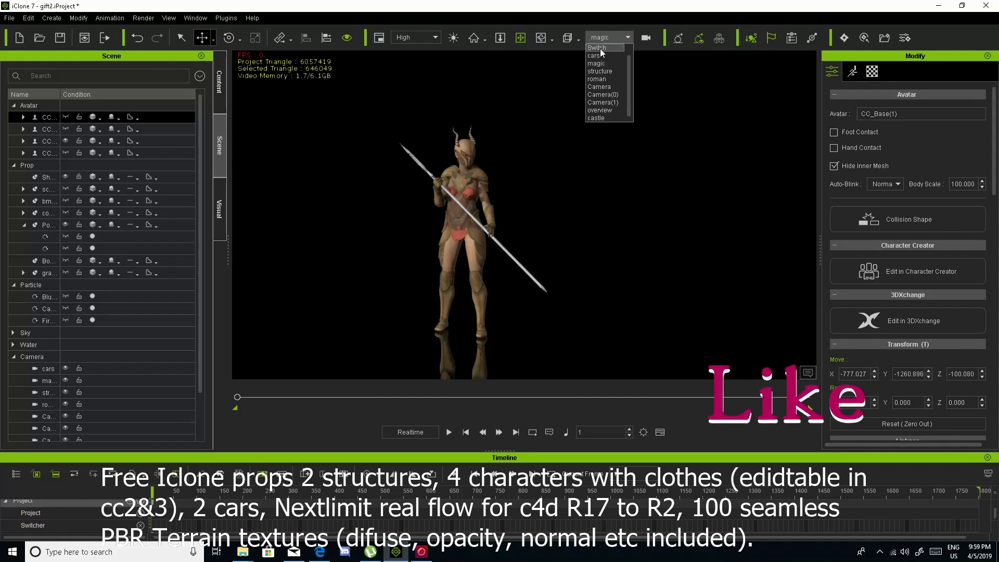
{"action": "left_click", "coordinate": [612, 79]}
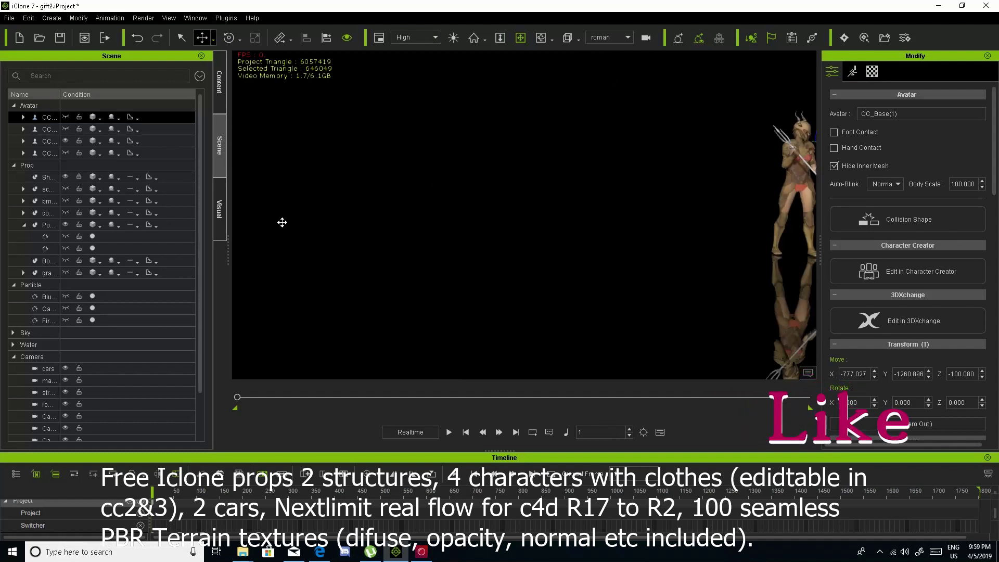
Step: Show only the roman character, play its gladiator animation, then toggle the characters' visibility again
{"action": "left_click", "coordinate": [63, 128]}
{"action": "left_click", "coordinate": [65, 117]}
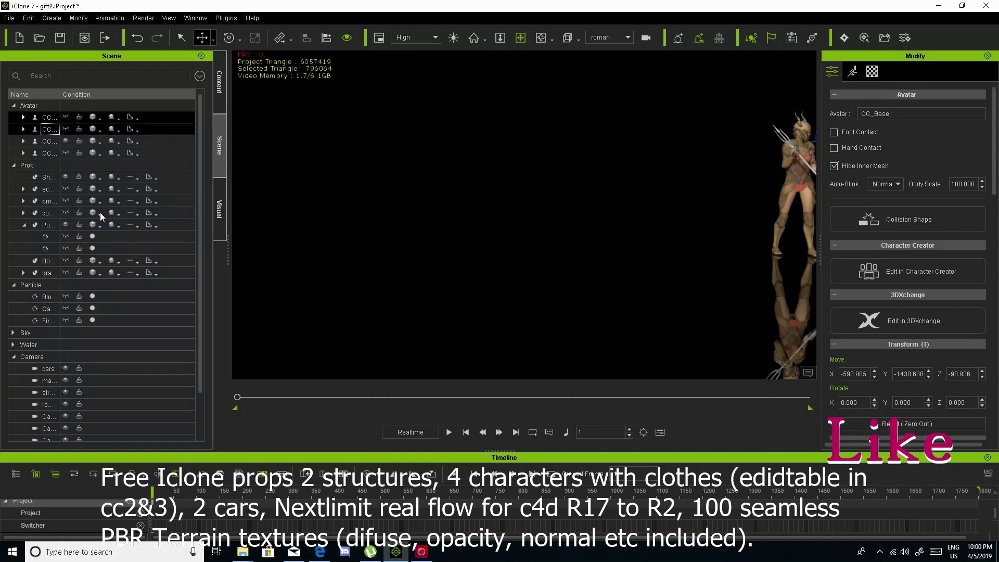
{"action": "left_click", "coordinate": [450, 432]}
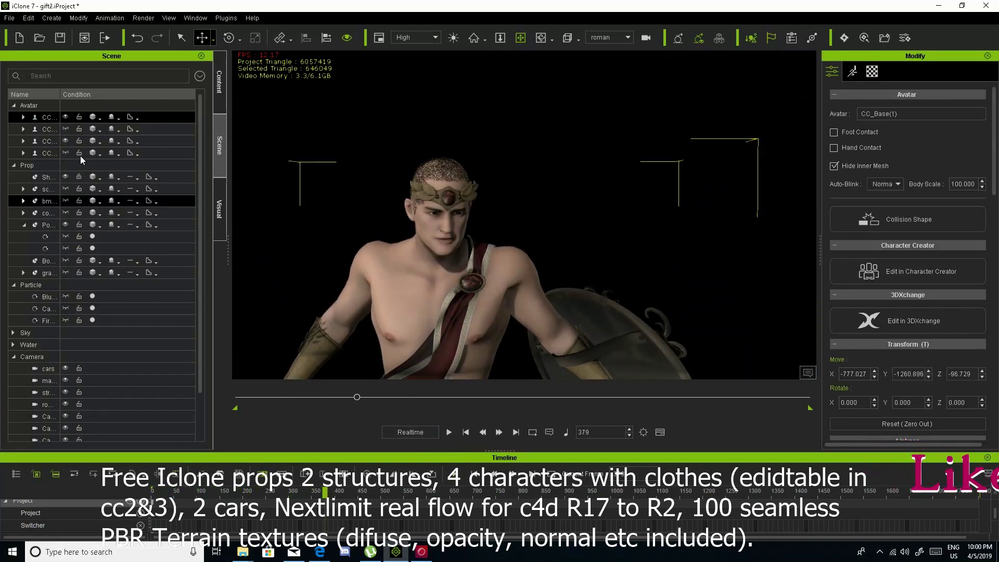
{"action": "left_click", "coordinate": [66, 116]}
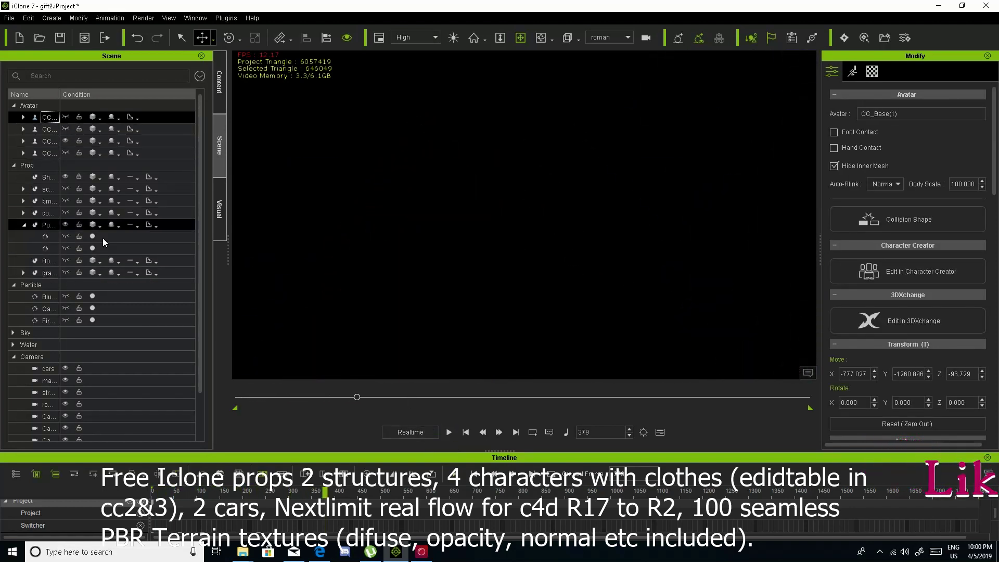
{"action": "left_click", "coordinate": [68, 128]}
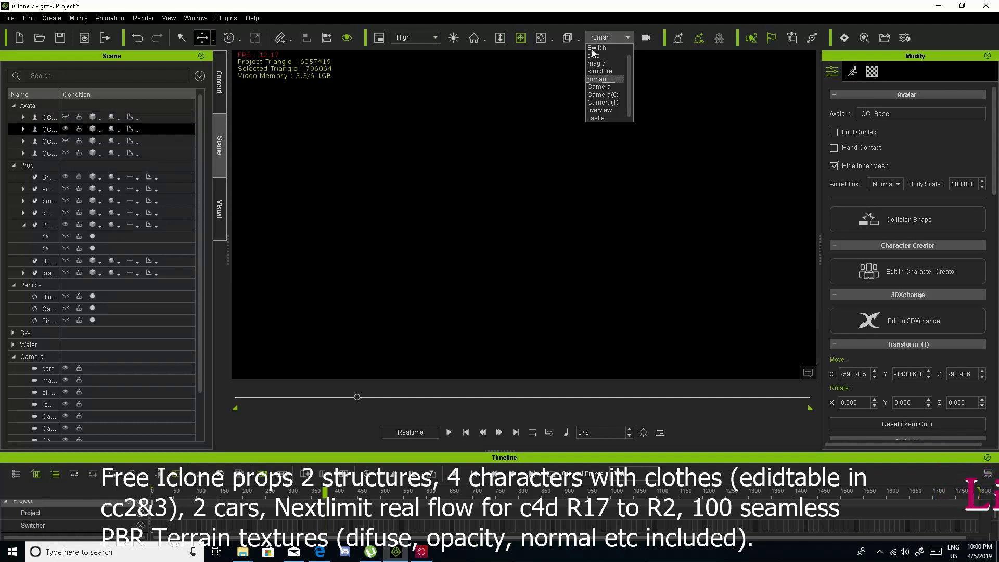
Step: In the Camera view, hide the MG_Puff box, preview the gunwoman's firing, then hide her
{"action": "left_click", "coordinate": [611, 89]}
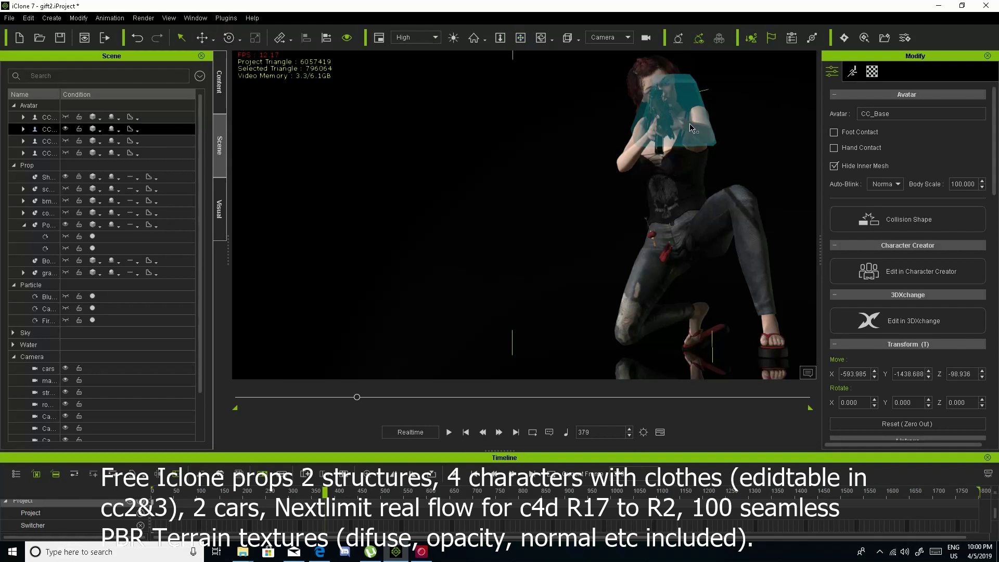
{"action": "left_click", "coordinate": [678, 109]}
{"action": "left_click", "coordinate": [66, 236]}
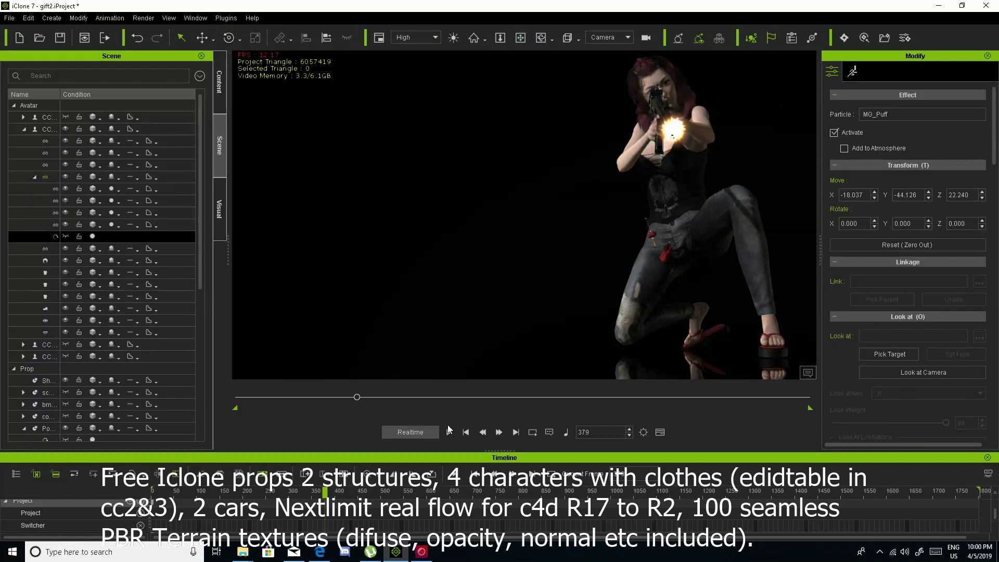
{"action": "left_click", "coordinate": [451, 432]}
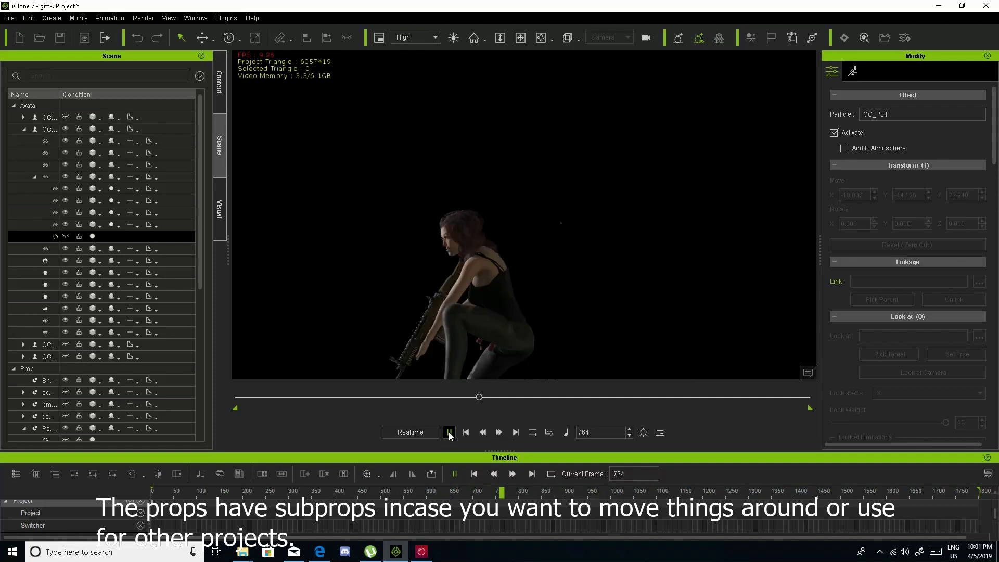
{"action": "left_click", "coordinate": [466, 432]}
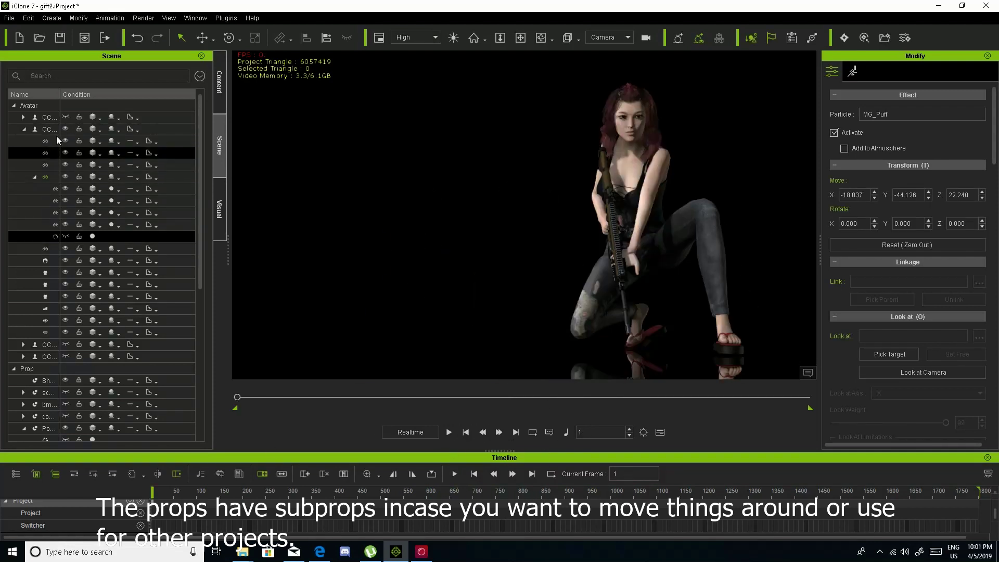
{"action": "left_click", "coordinate": [23, 128]}
{"action": "left_click", "coordinate": [47, 152]}
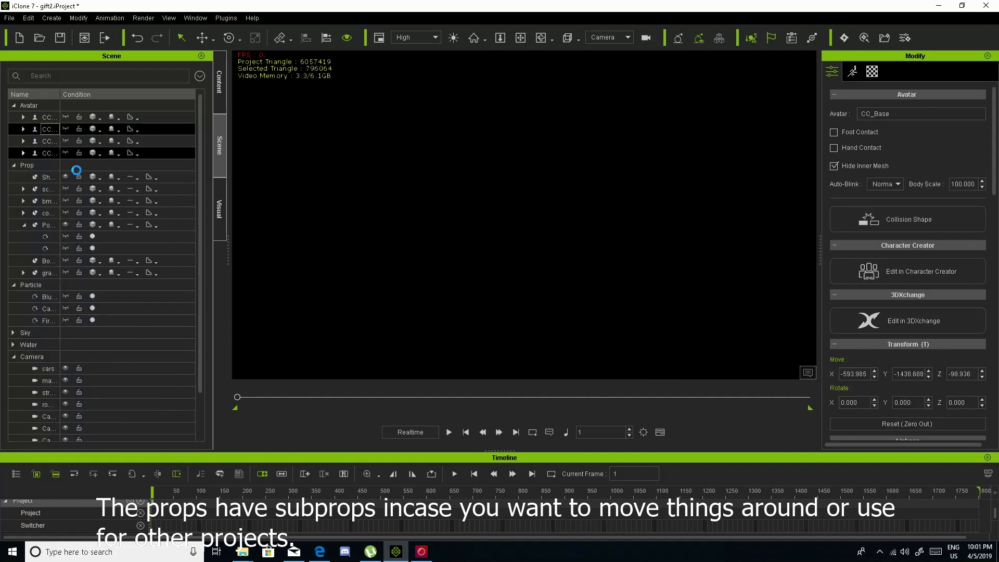
Step: Preview the fighter's animation in Camera(0), hide the fighter, then switch to the cars camera
{"action": "left_click", "coordinate": [604, 39]}
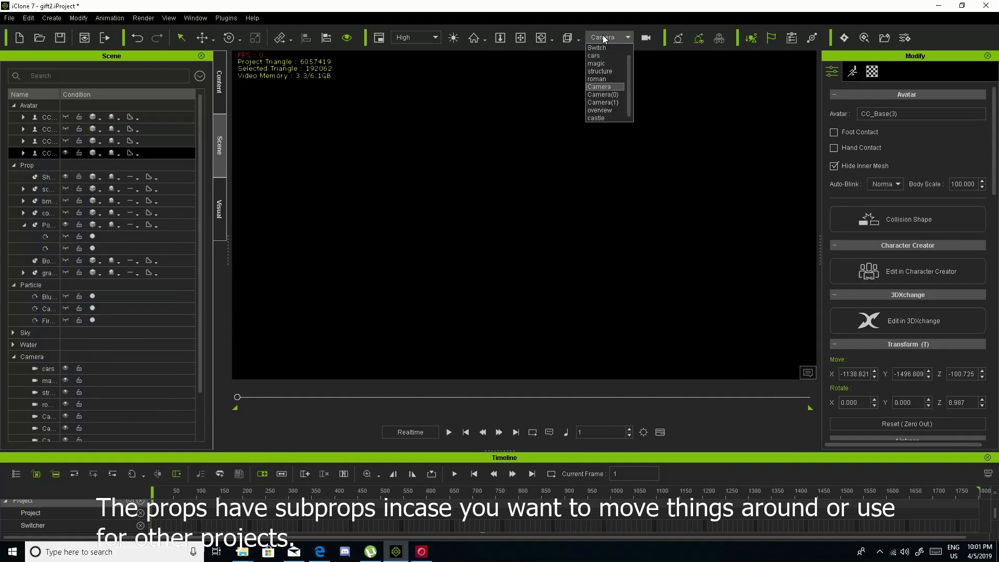
{"action": "left_click", "coordinate": [611, 96]}
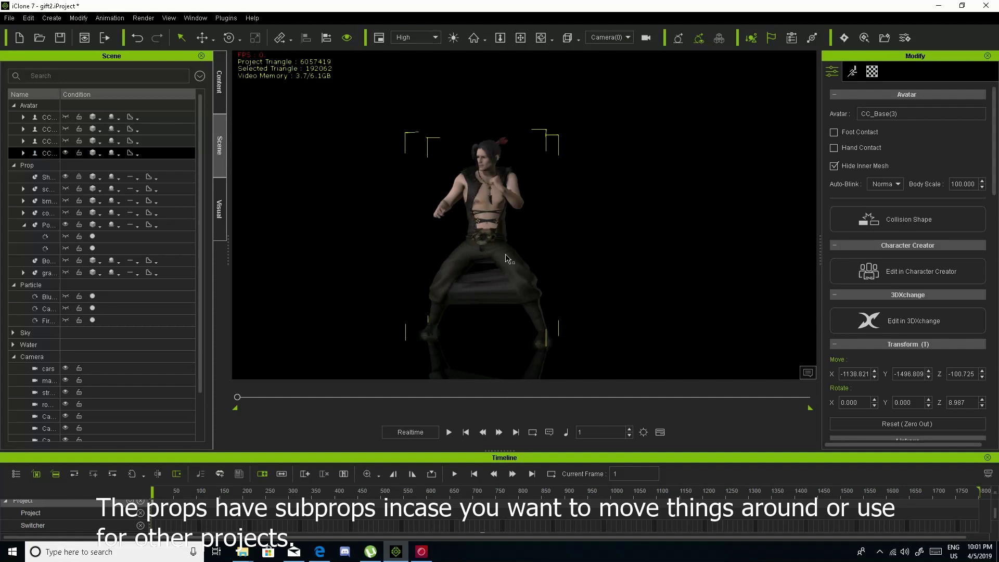
{"action": "key", "text": "space"}
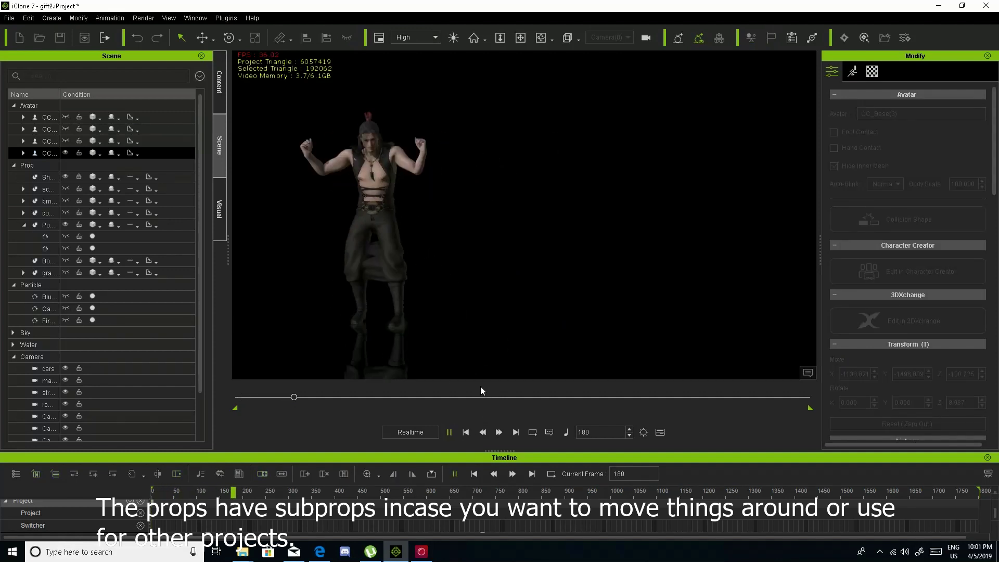
{"action": "left_click", "coordinate": [449, 433]}
{"action": "left_click", "coordinate": [66, 153]}
{"action": "left_click", "coordinate": [103, 238]}
{"action": "left_click", "coordinate": [608, 37]}
{"action": "left_click", "coordinate": [604, 64]}
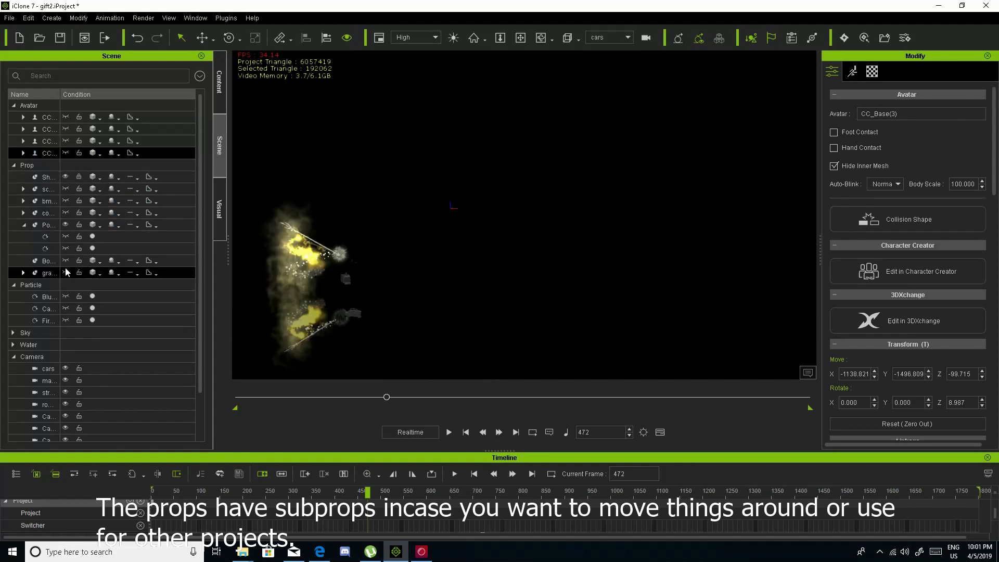
Step: Show the BMW jeep at frame 1 and zoom to a close side view of its front wheel
{"action": "left_click", "coordinate": [66, 202]}
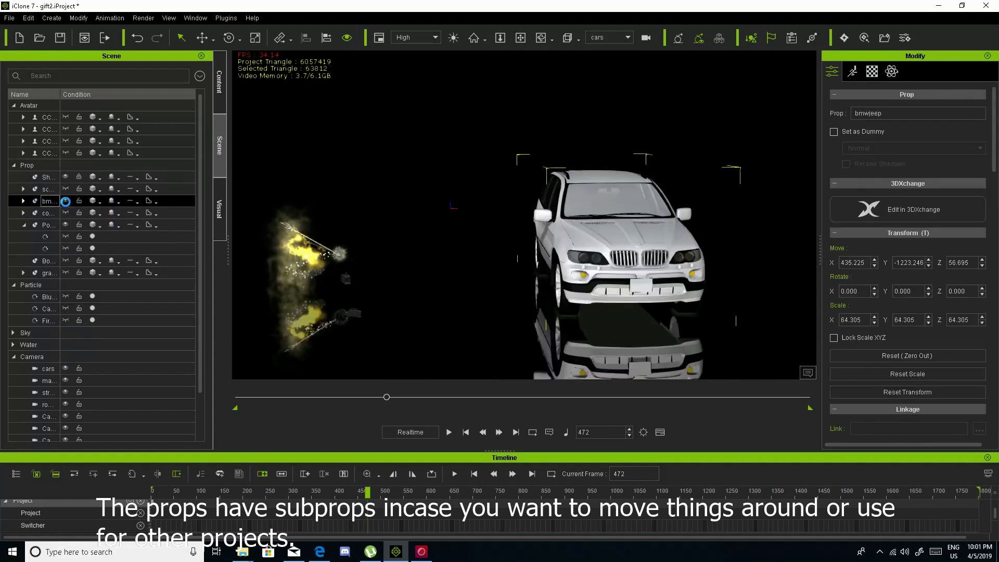
{"action": "left_click", "coordinate": [465, 431]}
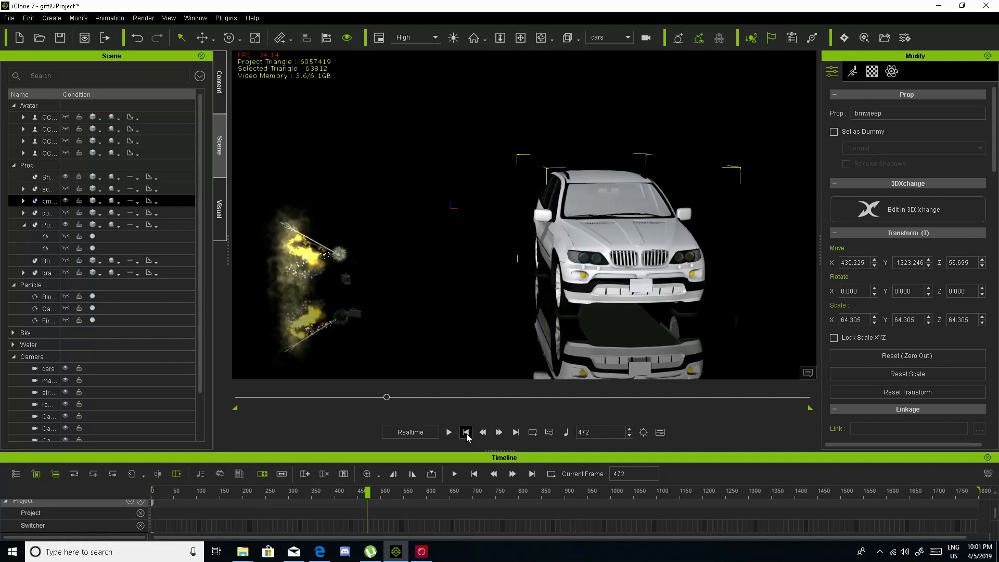
{"action": "scroll", "coordinate": [629, 287], "scroll_direction": "up", "scroll_amount": 3}
{"action": "right_click_drag", "start_coordinate": [629, 287], "coordinate": [503, 274]}
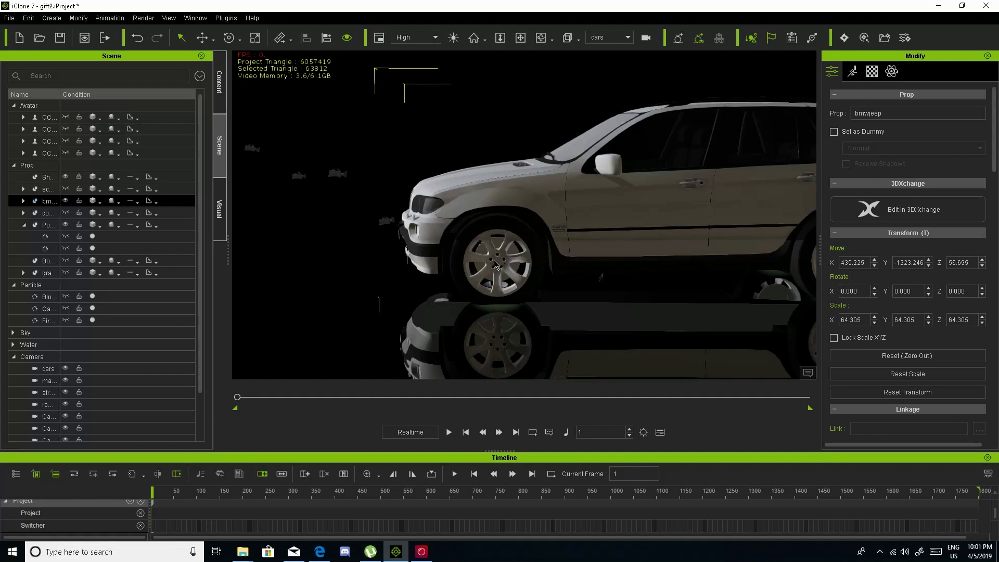
{"action": "left_click", "coordinate": [495, 265]}
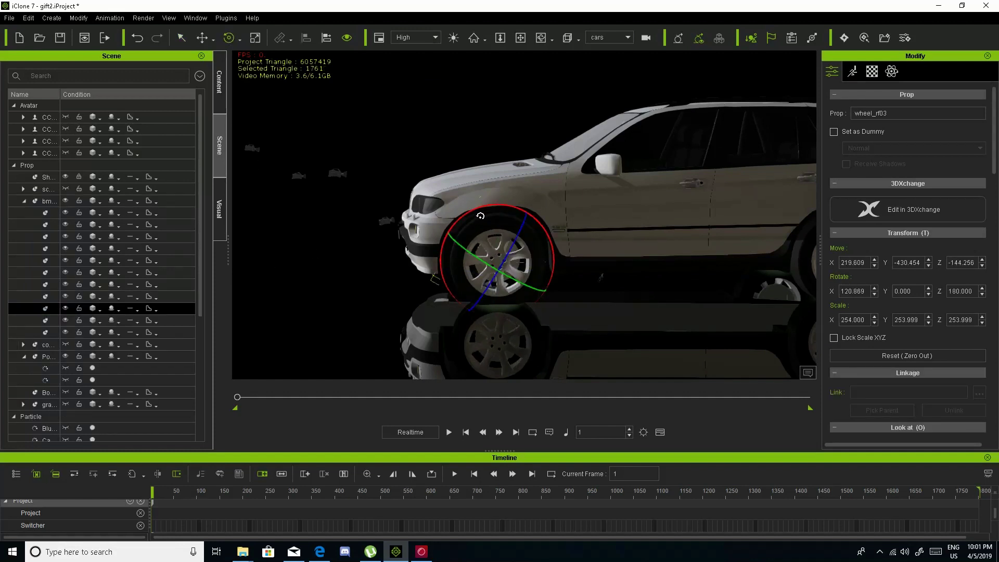
Step: Swing the BMW's left front door open with the rotate gizmo
{"action": "right_click_drag", "start_coordinate": [547, 342], "coordinate": [542, 196]}
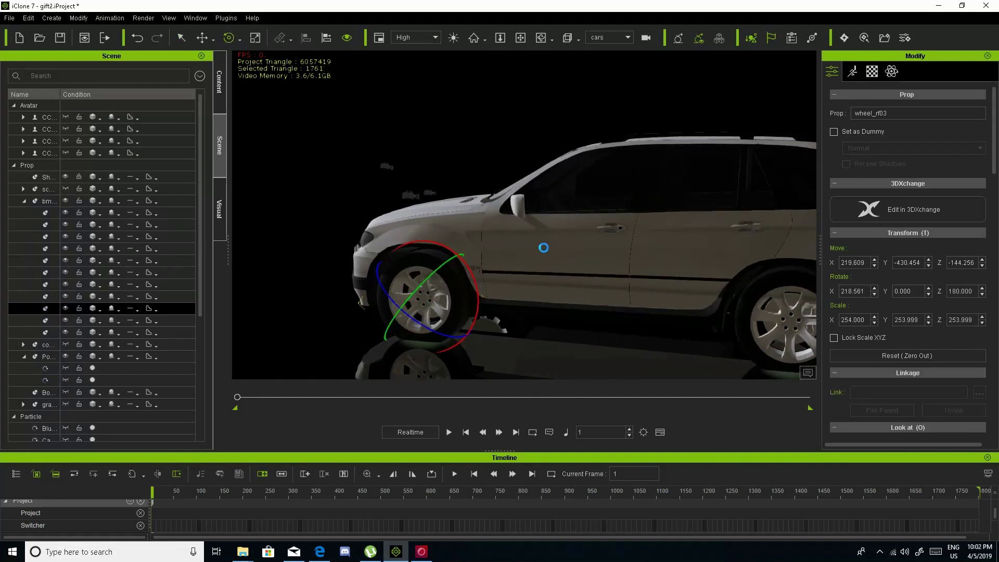
{"action": "left_click", "coordinate": [552, 267]}
{"action": "left_click_drag", "start_coordinate": [519, 280], "coordinate": [541, 291]}
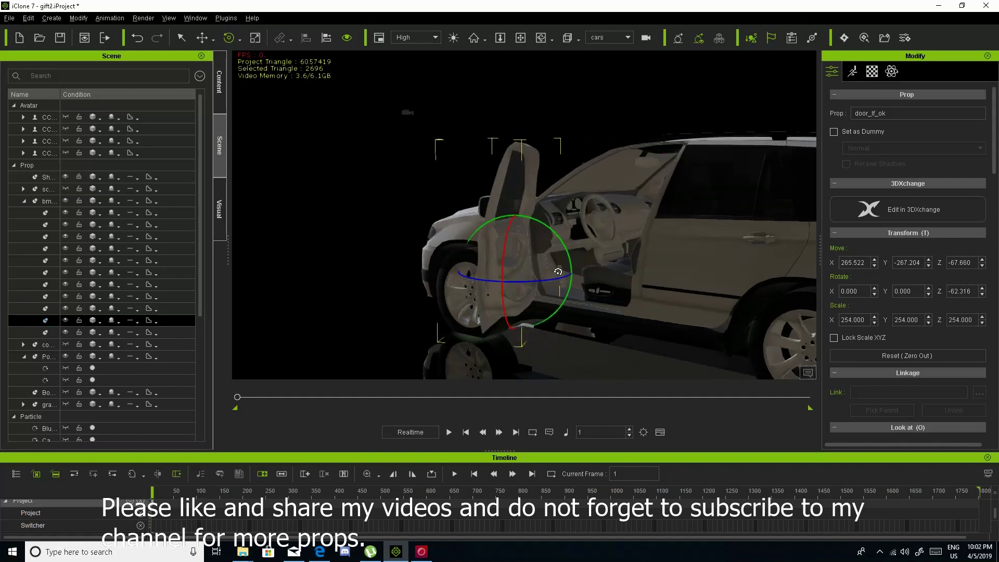
{"action": "scroll", "coordinate": [597, 285], "scroll_direction": "up", "scroll_amount": 5}
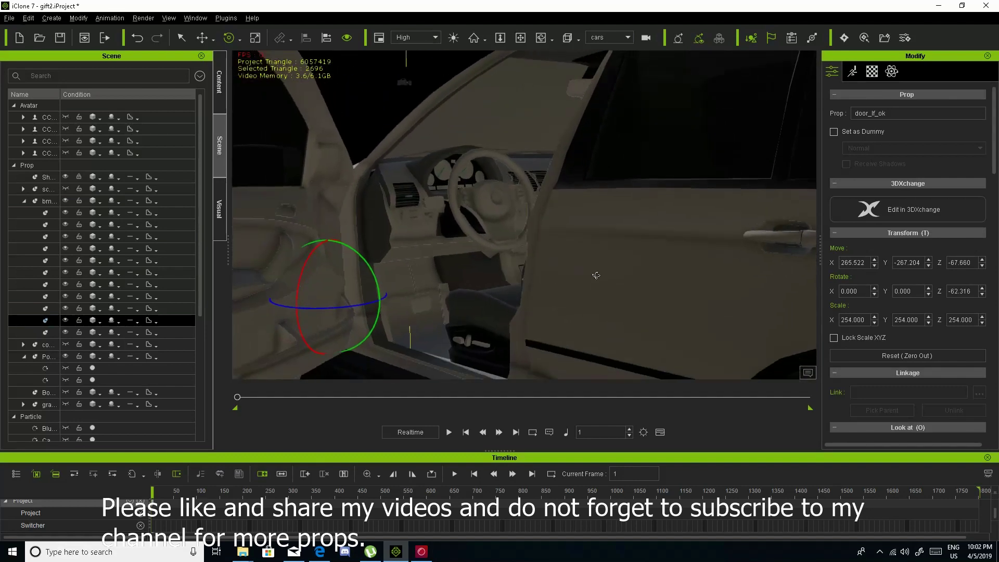
{"action": "scroll", "coordinate": [596, 276], "scroll_direction": "down", "scroll_amount": 5}
{"action": "scroll", "coordinate": [358, 255], "scroll_direction": "up", "scroll_amount": 5}
{"action": "scroll", "coordinate": [358, 255], "scroll_direction": "down", "scroll_amount": 5}
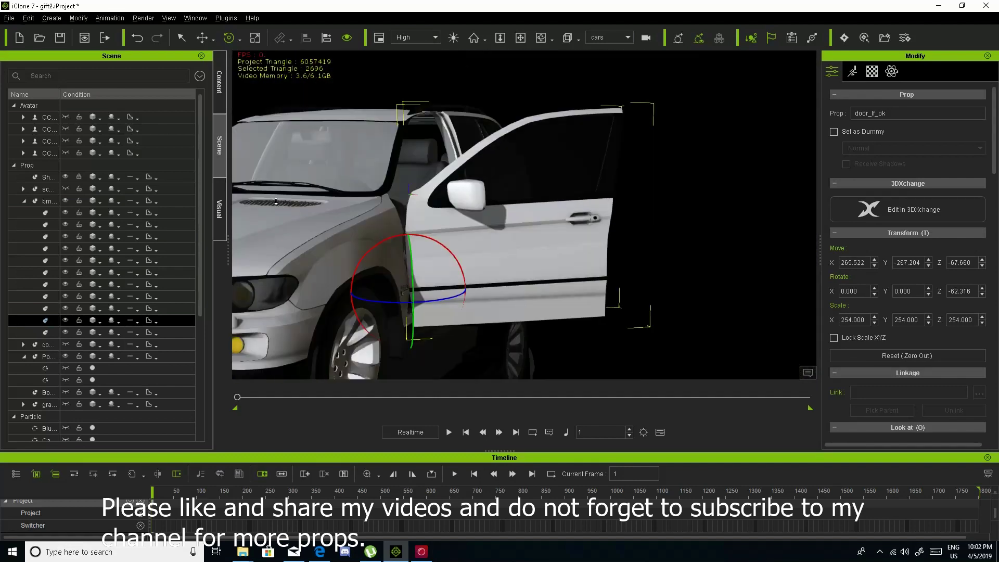
{"action": "scroll", "coordinate": [351, 285], "scroll_direction": "up", "scroll_amount": 3}
{"action": "scroll", "coordinate": [421, 285], "scroll_direction": "down", "scroll_amount": 5}
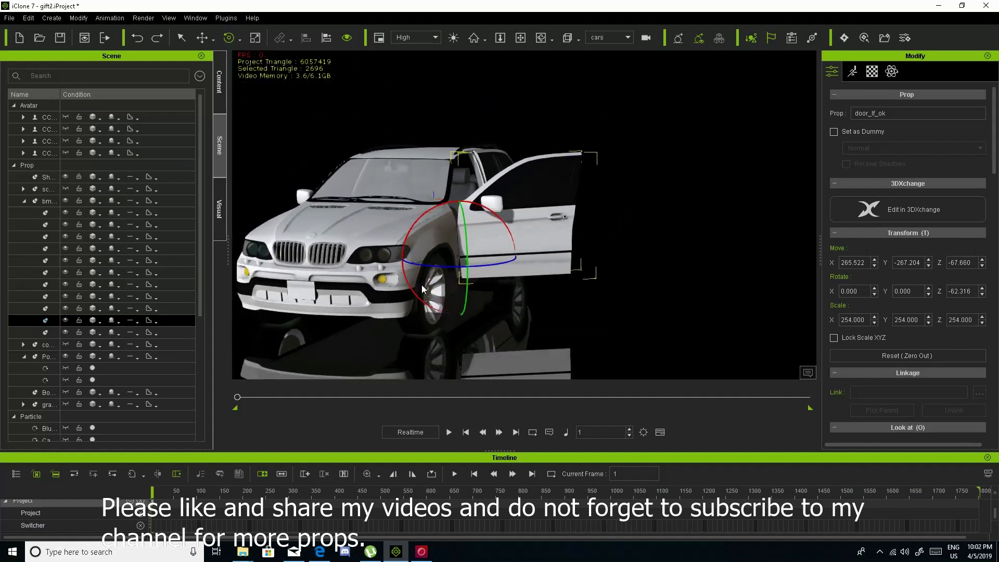
Step: Open the SUV's rear door and turn the whole car around its vertical axis
{"action": "mouse_move", "coordinate": [421, 285]}
{"action": "right_mouse_down"}
{"action": "mouse_move", "coordinate": [548, 262]}
{"action": "mouse_move", "coordinate": [404, 261]}
{"action": "mouse_move", "coordinate": [484, 293]}
{"action": "mouse_move", "coordinate": [450, 302]}
{"action": "mouse_move", "coordinate": [501, 241]}
{"action": "right_mouse_up"}
{"action": "left_click", "coordinate": [500, 240]}
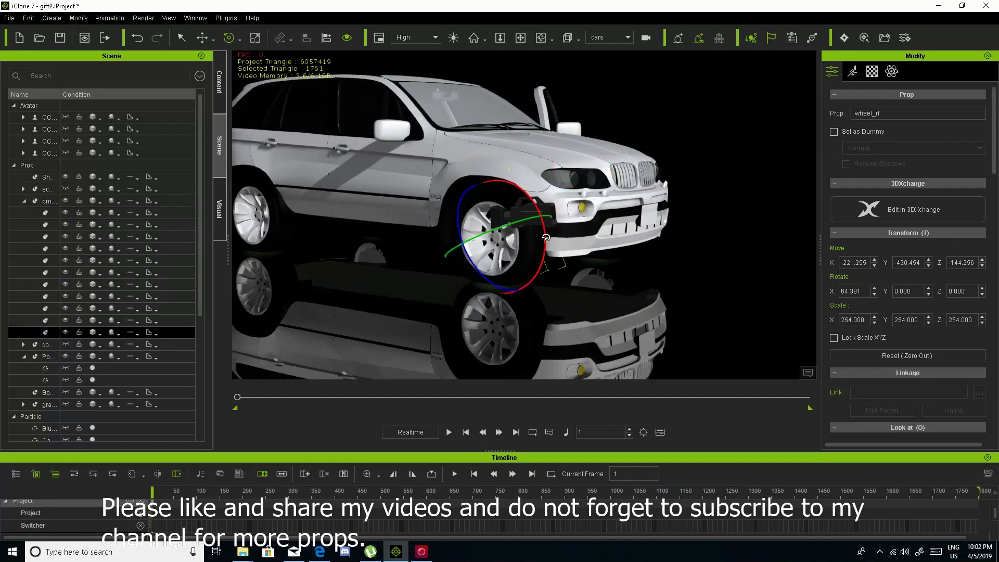
{"action": "left_click", "coordinate": [258, 218]}
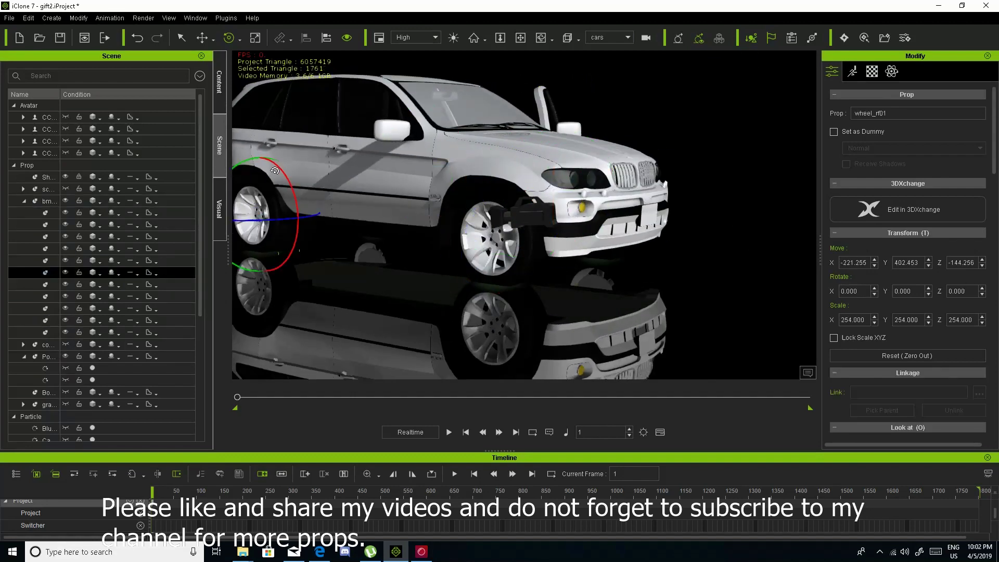
{"action": "left_click", "coordinate": [306, 153]}
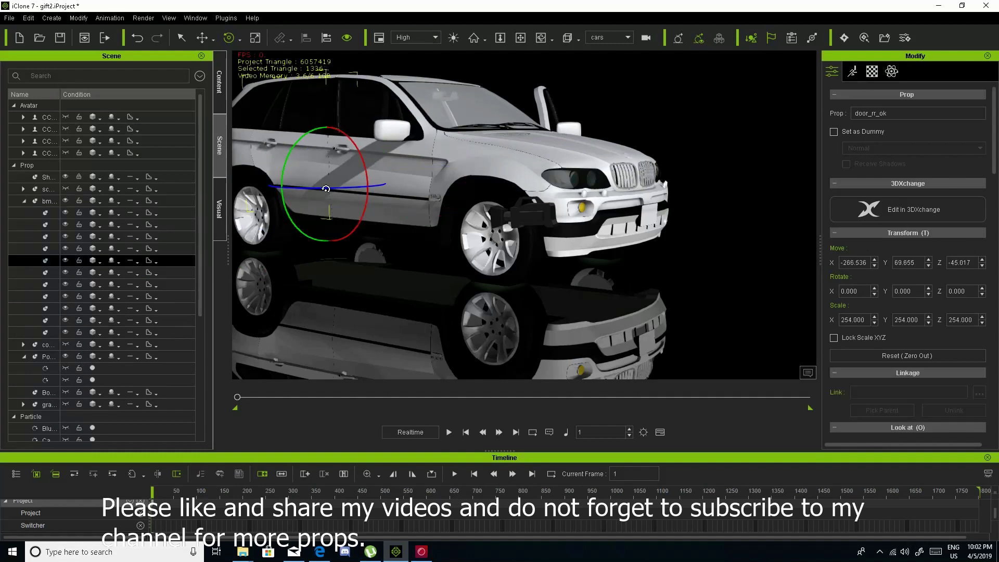
{"action": "left_click_drag", "start_coordinate": [321, 171], "coordinate": [354, 198]}
{"action": "left_click", "coordinate": [408, 177]}
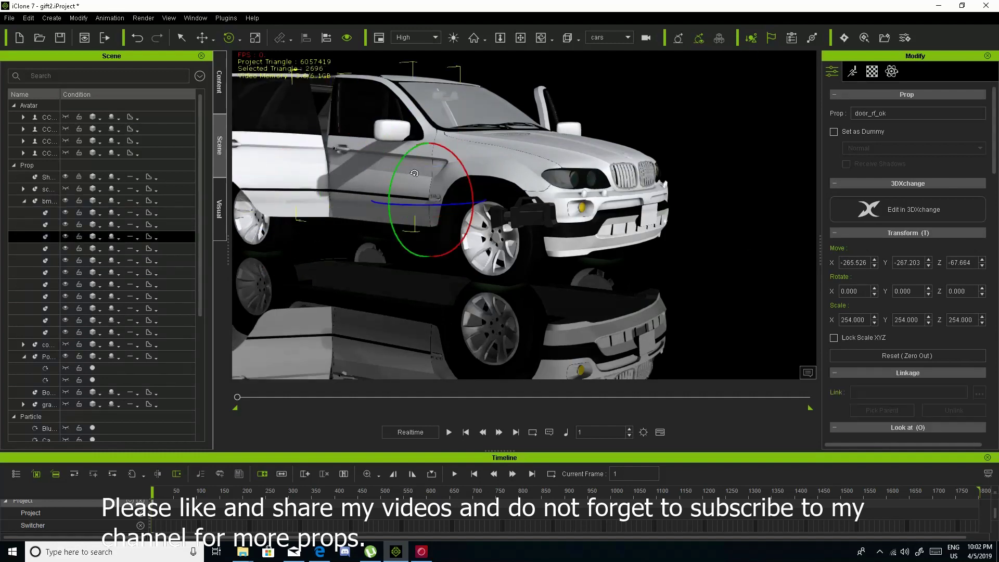
{"action": "left_click", "coordinate": [408, 176]}
{"action": "left_click_drag", "start_coordinate": [429, 167], "coordinate": [503, 177]}
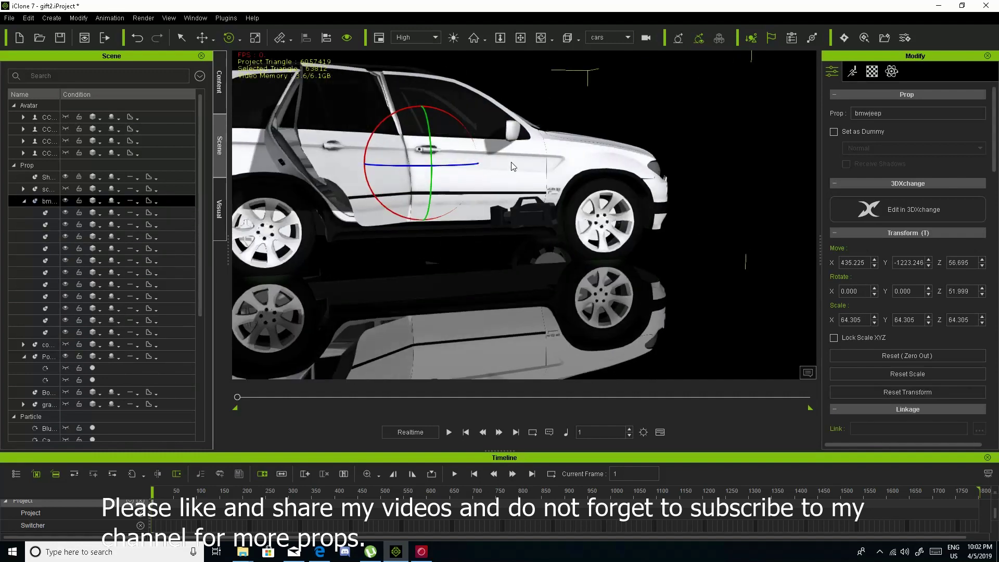
Step: Swing the front door open, view it from the front three-quarter, then hide the BMW
{"action": "left_click", "coordinate": [504, 156]}
{"action": "left_click_drag", "start_coordinate": [497, 182], "coordinate": [545, 254]}
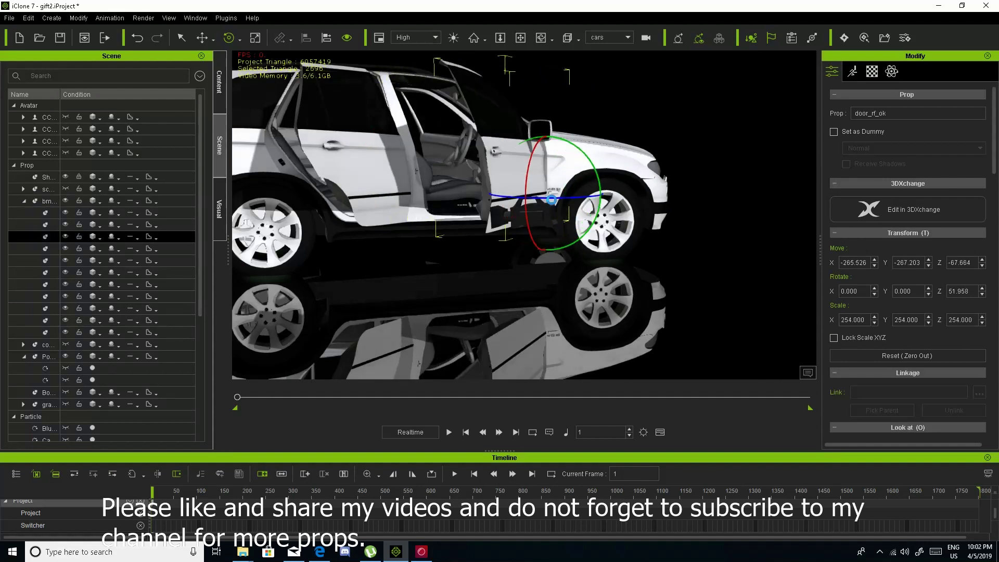
{"action": "mouse_move", "coordinate": [546, 254]}
{"action": "right_mouse_down"}
{"action": "mouse_move", "coordinate": [615, 230]}
{"action": "mouse_move", "coordinate": [474, 326]}
{"action": "right_mouse_up"}
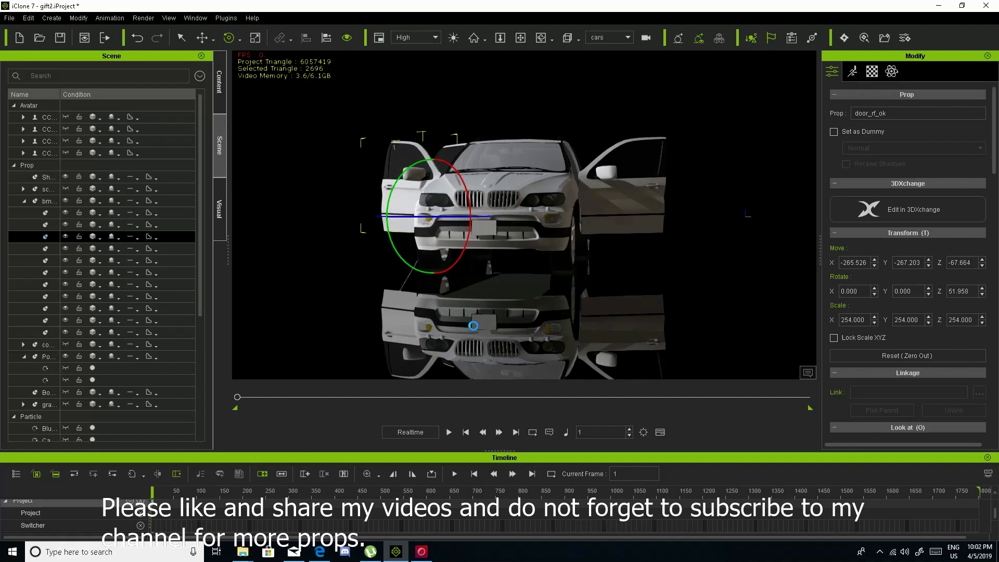
{"action": "left_click", "coordinate": [64, 201]}
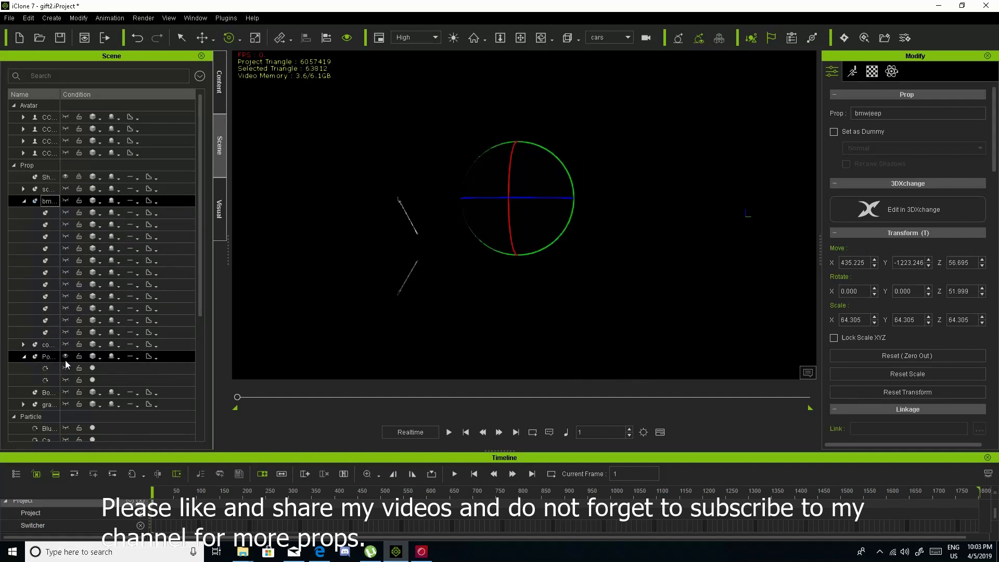
Step: Show the convertible and swing open its BMW Z4 9 door part
{"action": "left_click", "coordinate": [66, 344]}
{"action": "mouse_move", "coordinate": [408, 262]}
{"action": "right_mouse_down"}
{"action": "mouse_move", "coordinate": [469, 343]}
{"action": "mouse_move", "coordinate": [445, 280]}
{"action": "mouse_move", "coordinate": [380, 240]}
{"action": "right_mouse_up"}
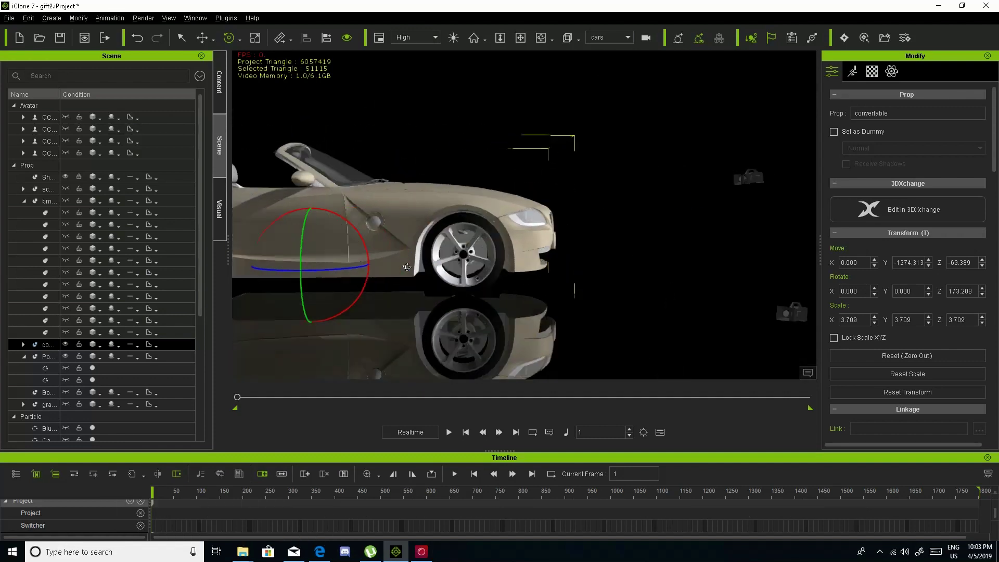
{"action": "left_click", "coordinate": [380, 239]}
{"action": "left_click_drag", "start_coordinate": [380, 240], "coordinate": [441, 301]}
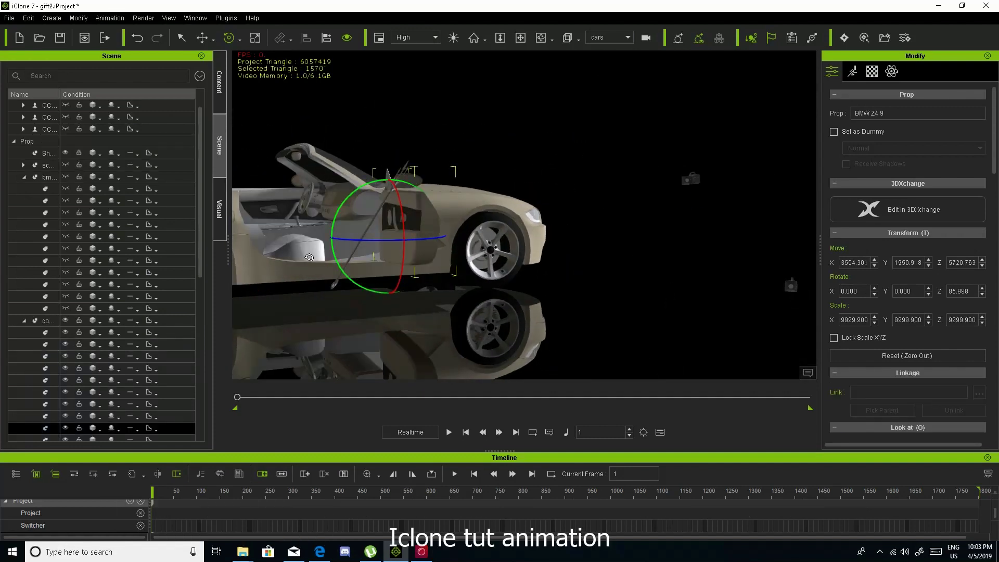
{"action": "mouse_move", "coordinate": [262, 196]}
{"action": "right_mouse_down"}
{"action": "mouse_move", "coordinate": [463, 324]}
{"action": "mouse_move", "coordinate": [506, 241]}
{"action": "mouse_move", "coordinate": [462, 100]}
{"action": "mouse_move", "coordinate": [666, 274]}
{"action": "mouse_move", "coordinate": [664, 158]}
{"action": "right_mouse_up"}
Step: Open the convertible's BMW Z4 13 door, inspect the whole car, then hide it
{"action": "left_click", "coordinate": [473, 91]}
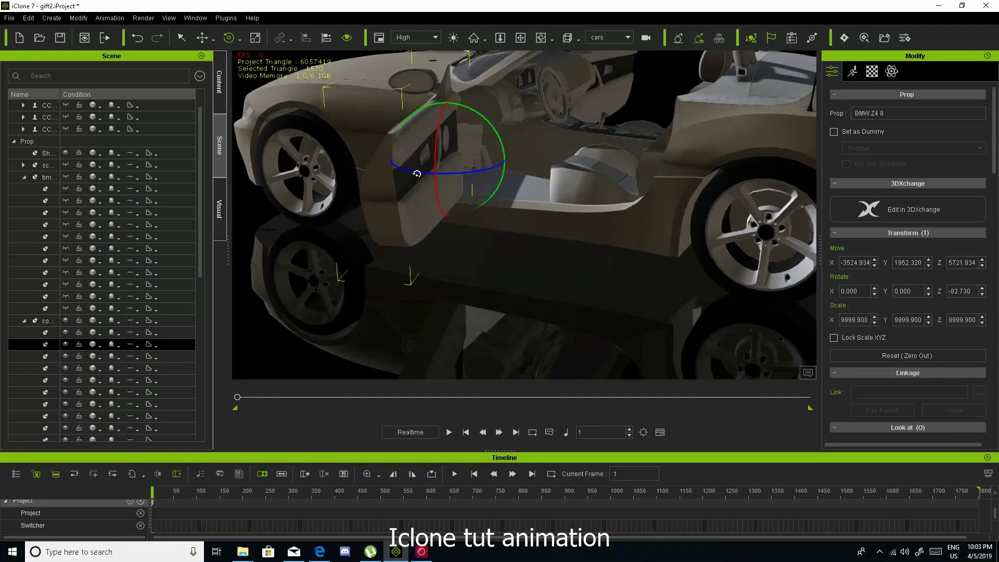
{"action": "right_click_drag", "start_coordinate": [535, 174], "coordinate": [770, 232]}
{"action": "left_click", "coordinate": [769, 232]}
{"action": "mouse_move", "coordinate": [705, 196]}
{"action": "right_mouse_down"}
{"action": "mouse_move", "coordinate": [436, 249]}
{"action": "mouse_move", "coordinate": [564, 317]}
{"action": "right_mouse_up"}
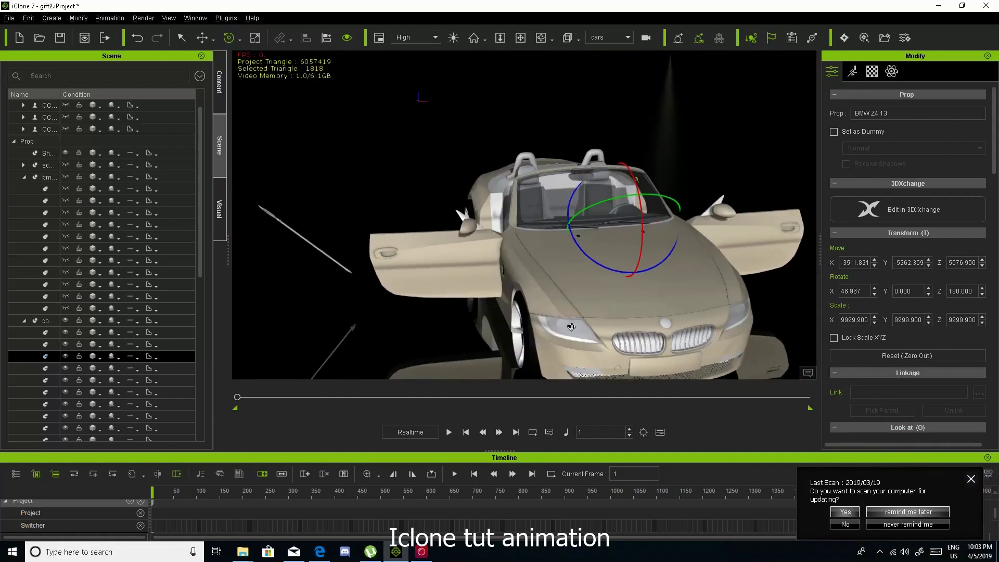
{"action": "right_click_drag", "start_coordinate": [564, 317], "coordinate": [500, 332]}
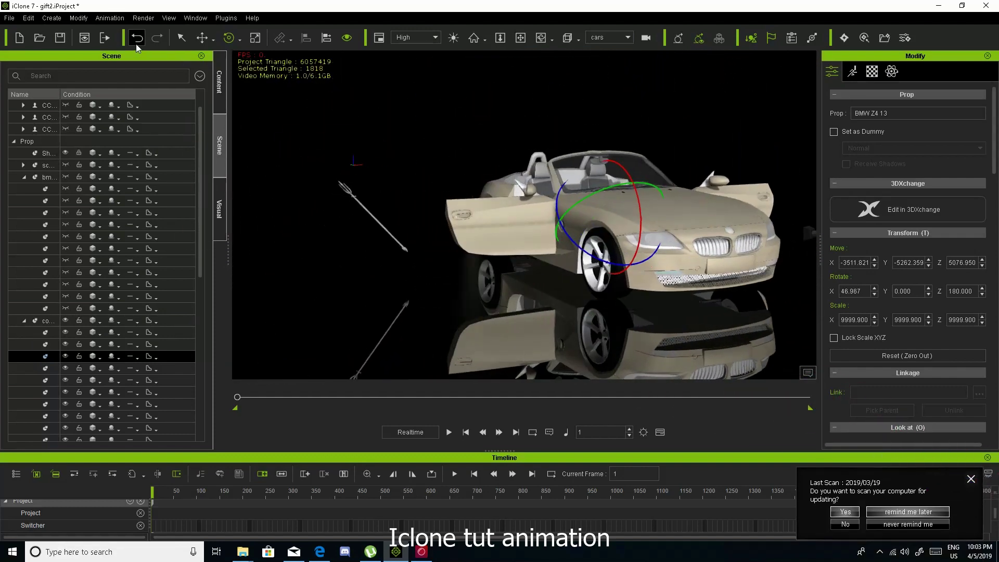
{"action": "left_click", "coordinate": [65, 320]}
{"action": "left_click", "coordinate": [24, 177]}
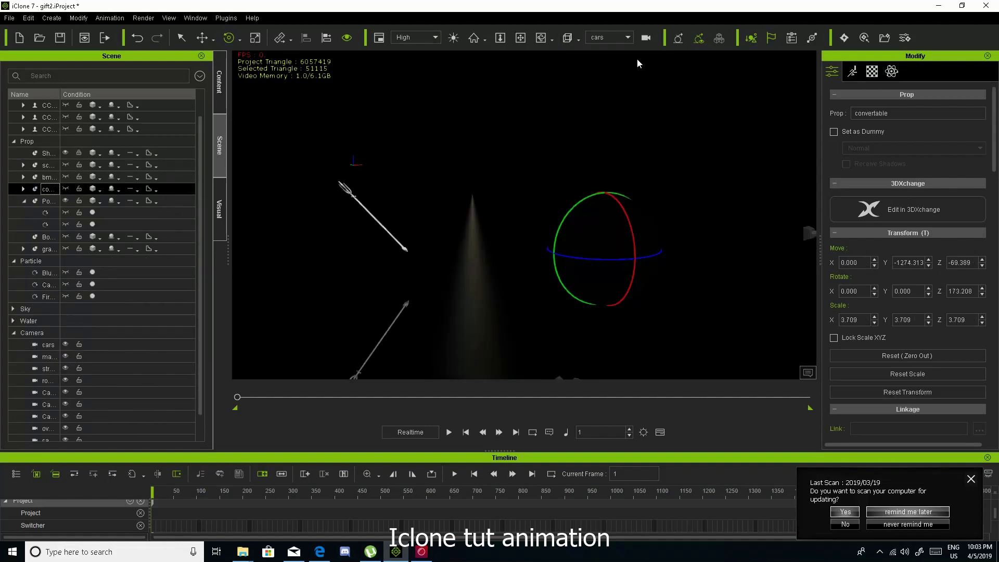
Step: Switch to the structure camera, unhide the courtyard scene prop, and look around it
{"action": "left_click", "coordinate": [628, 38]}
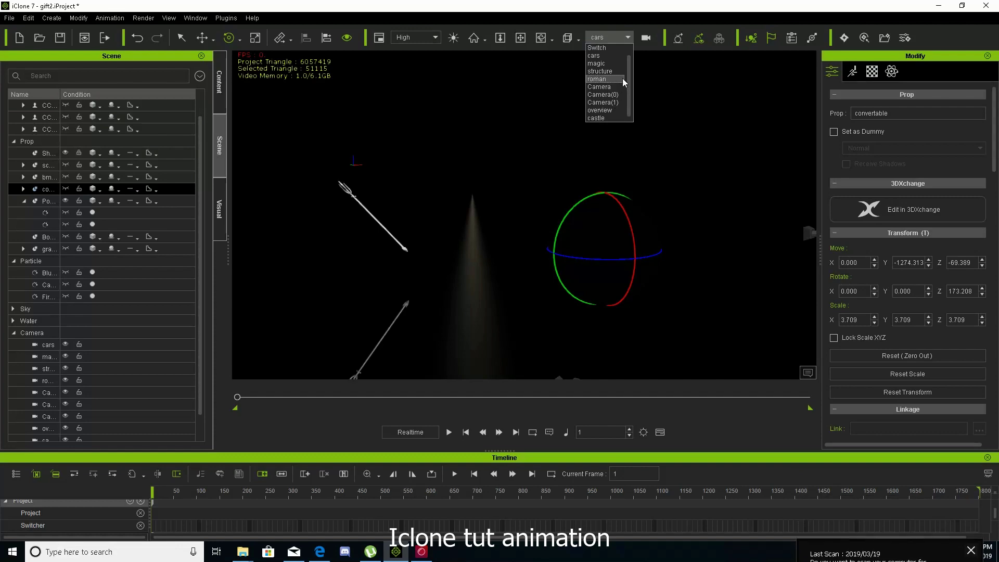
{"action": "left_click", "coordinate": [604, 71]}
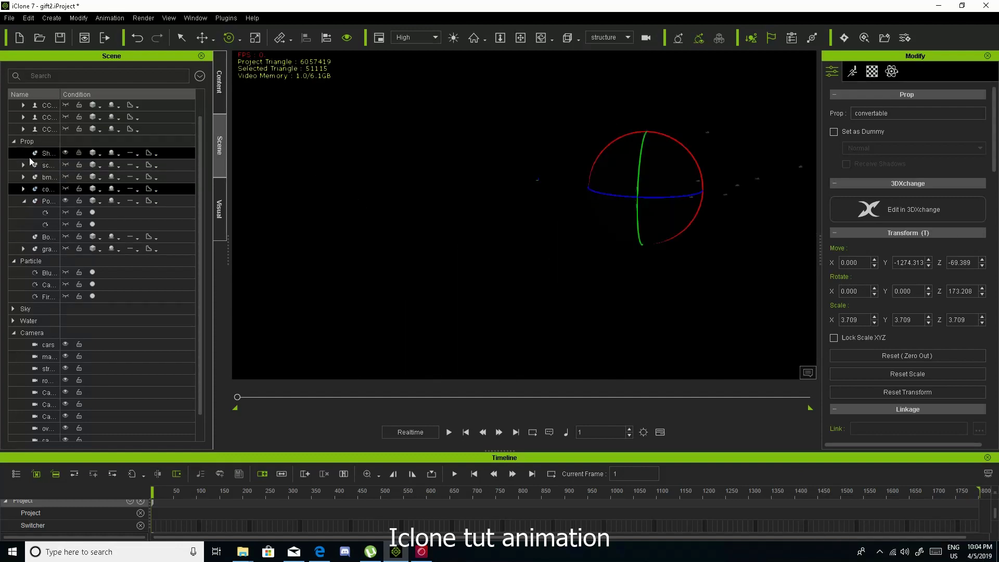
{"action": "left_click", "coordinate": [65, 164]}
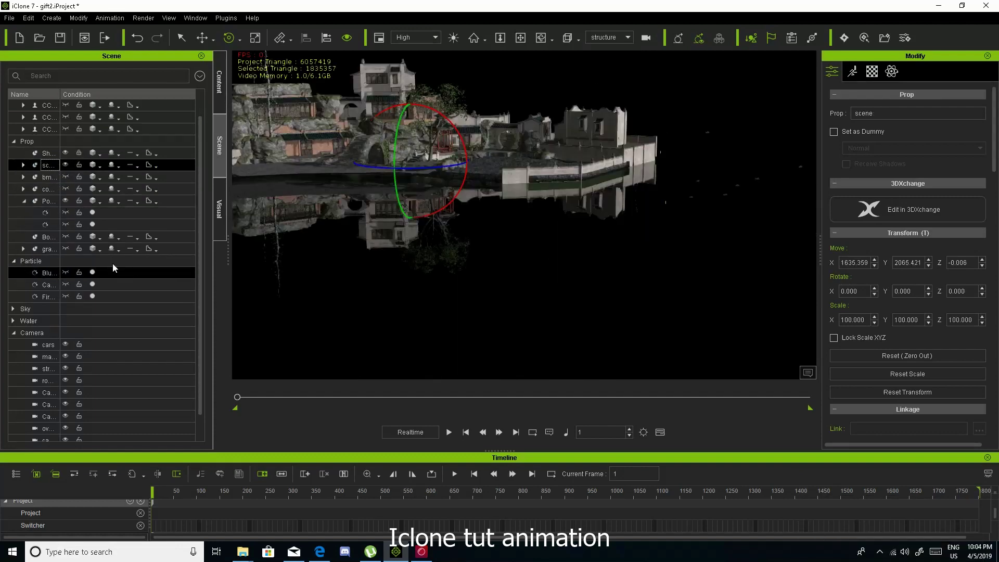
{"action": "right_click_drag", "start_coordinate": [378, 221], "coordinate": [489, 205]}
{"action": "scroll", "coordinate": [489, 206], "scroll_direction": "up", "scroll_amount": 5}
{"action": "middle_click_drag", "start_coordinate": [489, 205], "coordinate": [550, 158]}
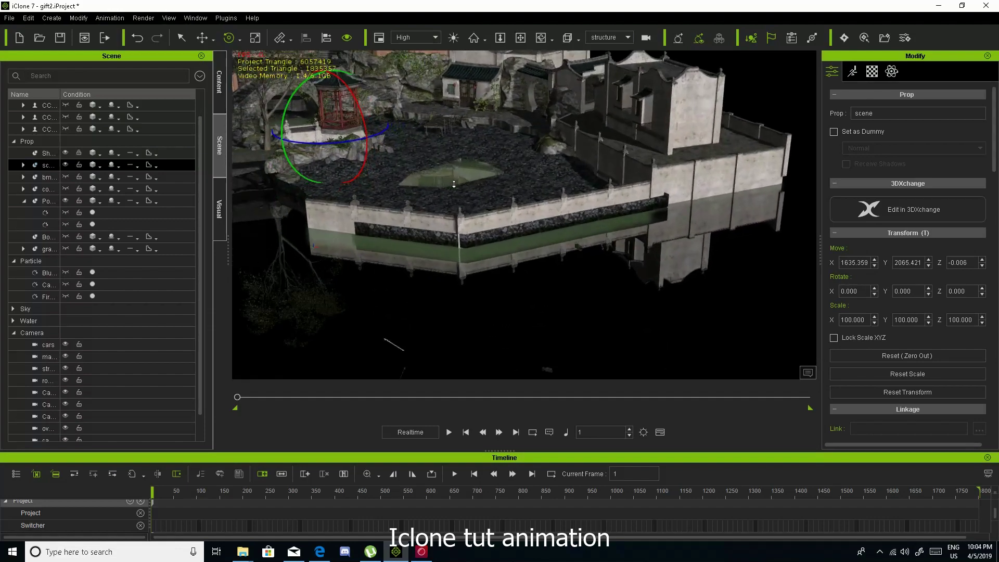
{"action": "right_click_drag", "start_coordinate": [550, 157], "coordinate": [454, 212]}
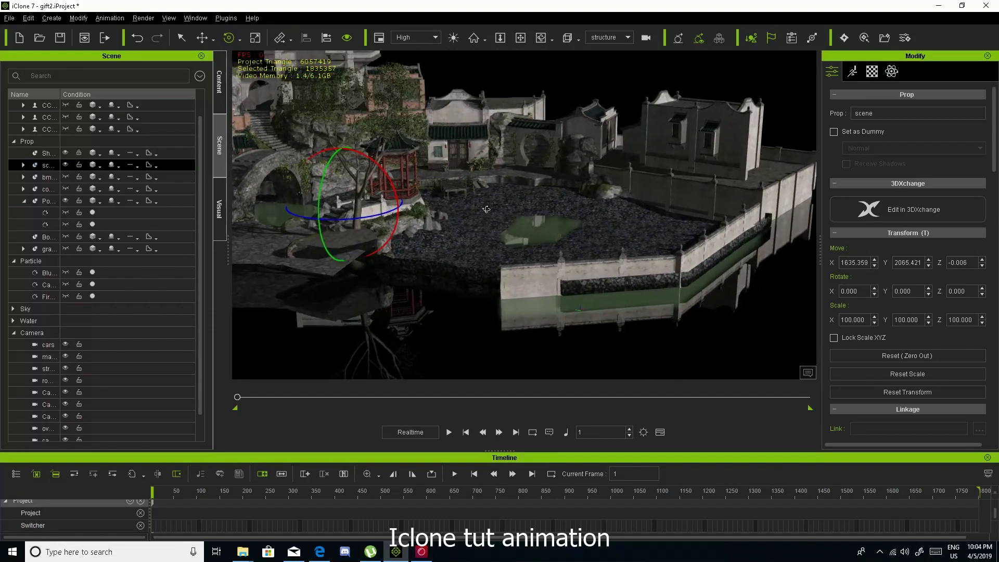
{"action": "scroll", "coordinate": [155, 317], "scroll_direction": "down", "scroll_amount": 1}
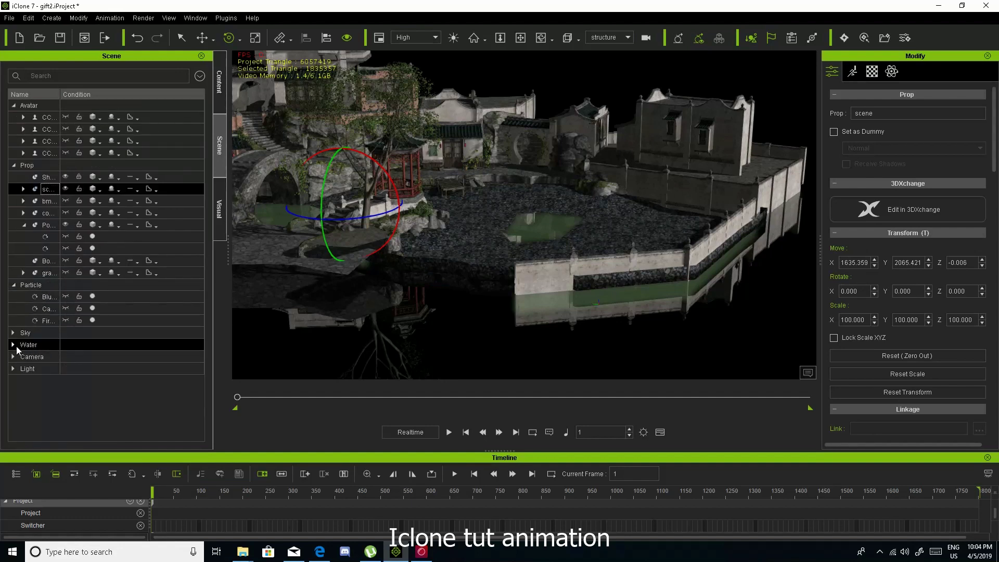
{"action": "scroll", "coordinate": [17, 345], "scroll_direction": "up", "scroll_amount": 2}
{"action": "scroll", "coordinate": [56, 427], "scroll_direction": "down", "scroll_amount": 4}
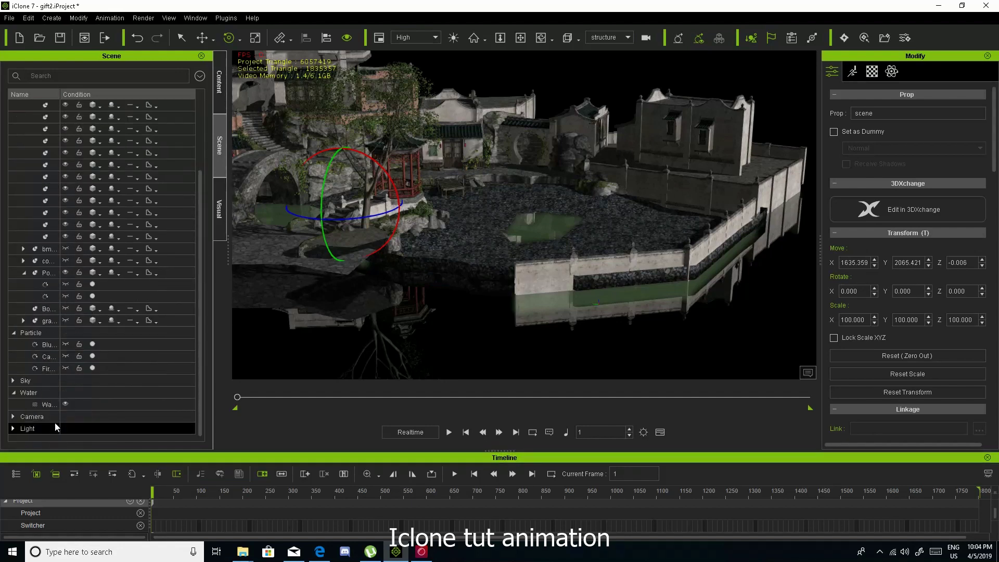
Step: Give the water a green colour and a height of 1
{"action": "left_click", "coordinate": [33, 403]}
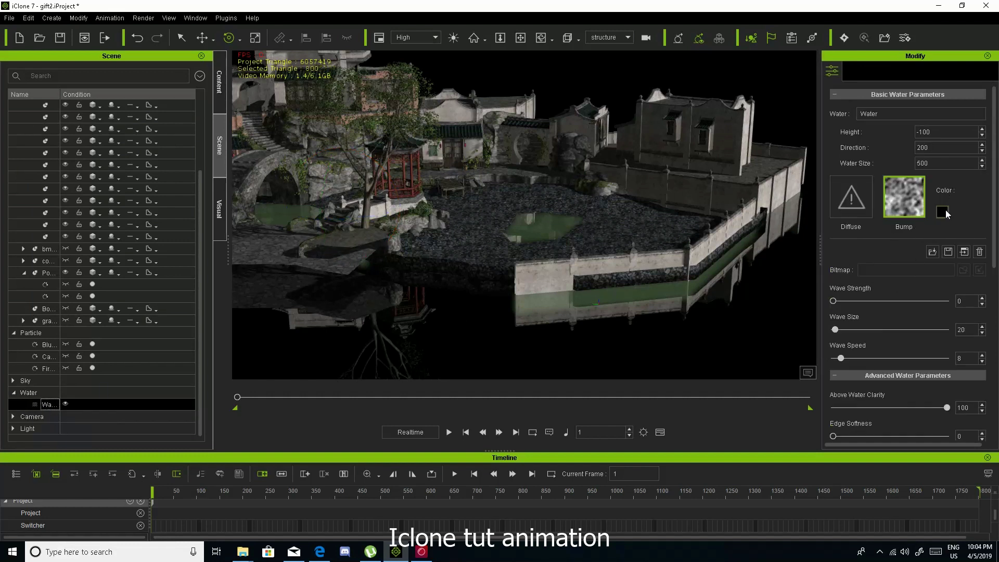
{"action": "left_click", "coordinate": [942, 212]}
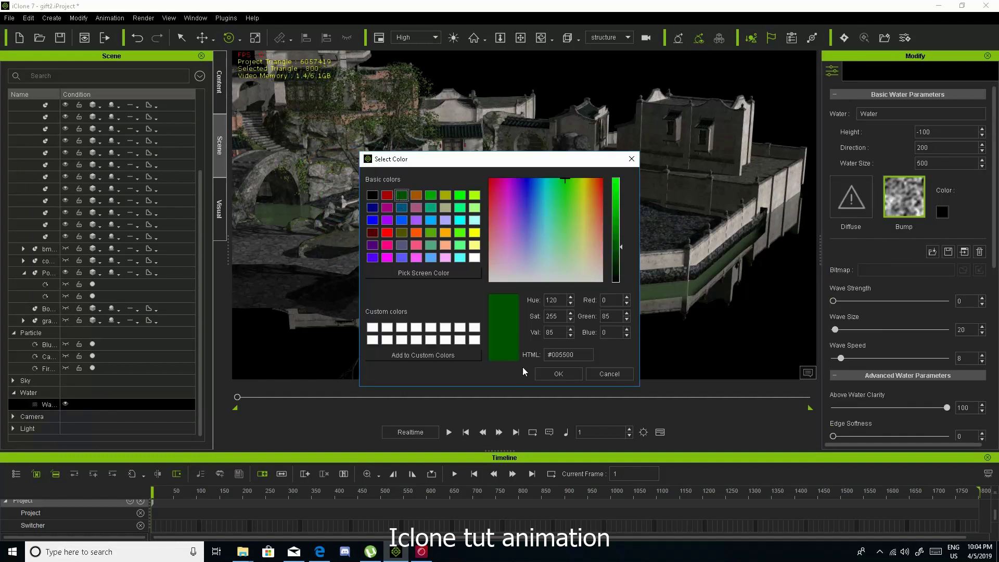
{"action": "left_click", "coordinate": [559, 373]}
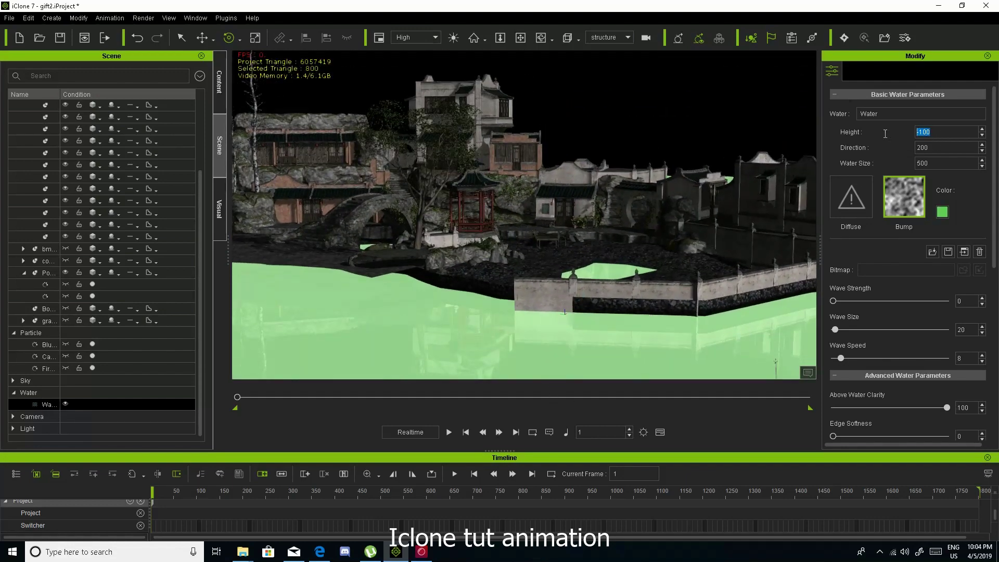
{"action": "type", "text": "1"}
{"action": "key", "text": "Return"}
Step: Set the water size to 200
{"action": "mouse_move", "coordinate": [691, 260]}
{"action": "right_mouse_down"}
{"action": "mouse_move", "coordinate": [610, 269]}
{"action": "mouse_move", "coordinate": [631, 310]}
{"action": "mouse_move", "coordinate": [697, 339]}
{"action": "right_mouse_up"}
{"action": "scroll", "coordinate": [866, 411], "scroll_direction": "down", "scroll_amount": 3}
{"action": "scroll", "coordinate": [879, 398], "scroll_direction": "up", "scroll_amount": 1}
{"action": "scroll", "coordinate": [891, 389], "scroll_direction": "down", "scroll_amount": 3}
{"action": "scroll", "coordinate": [893, 387], "scroll_direction": "up", "scroll_amount": 4}
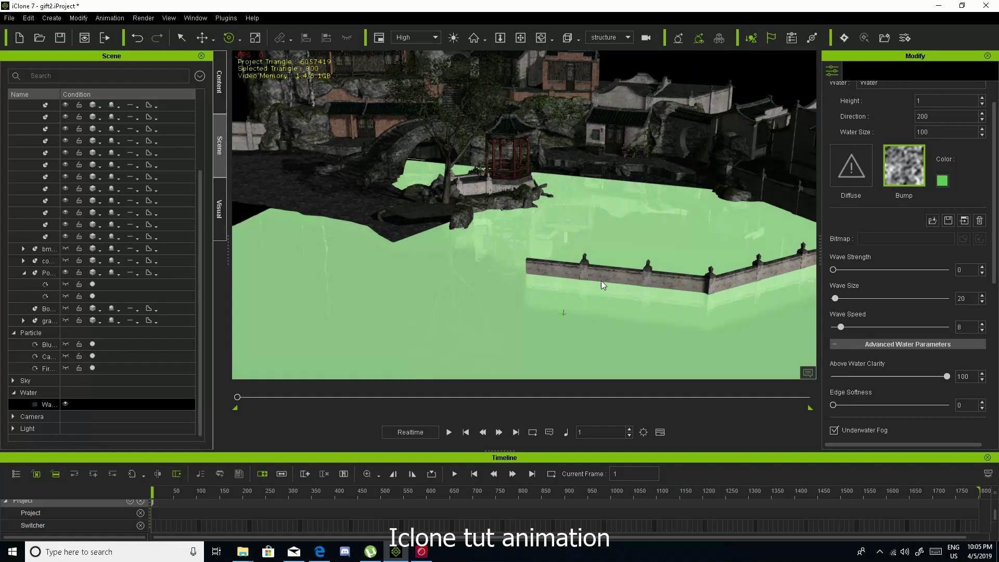
{"action": "right_click_drag", "start_coordinate": [584, 289], "coordinate": [551, 269]}
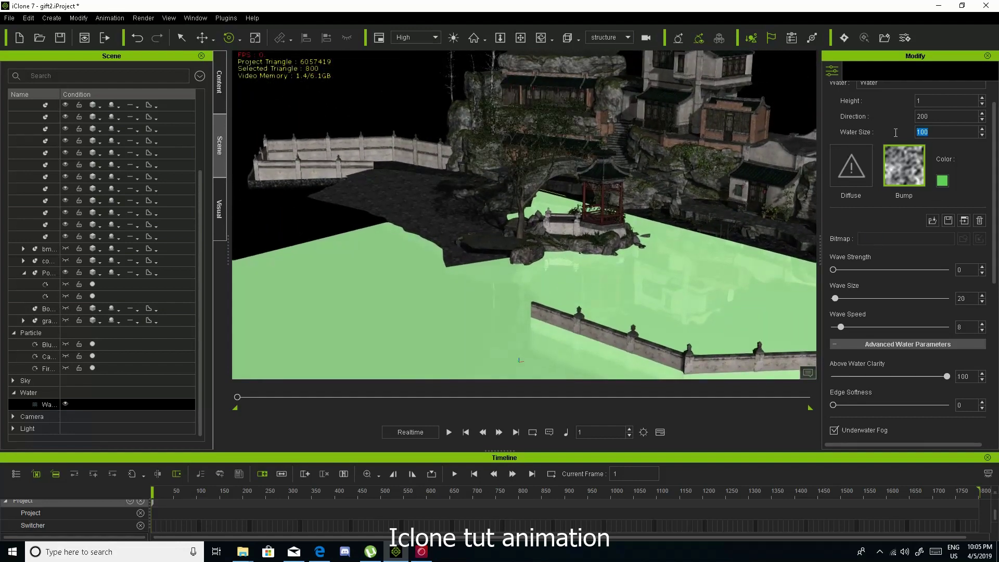
{"action": "type", "text": "200"}
{"action": "key", "text": "Return"}
Step: Raise the water's wave strength to 11 and preview the waves
{"action": "mouse_move", "coordinate": [772, 304]}
{"action": "right_mouse_down"}
{"action": "mouse_move", "coordinate": [645, 327]}
{"action": "mouse_move", "coordinate": [706, 351]}
{"action": "right_mouse_up"}
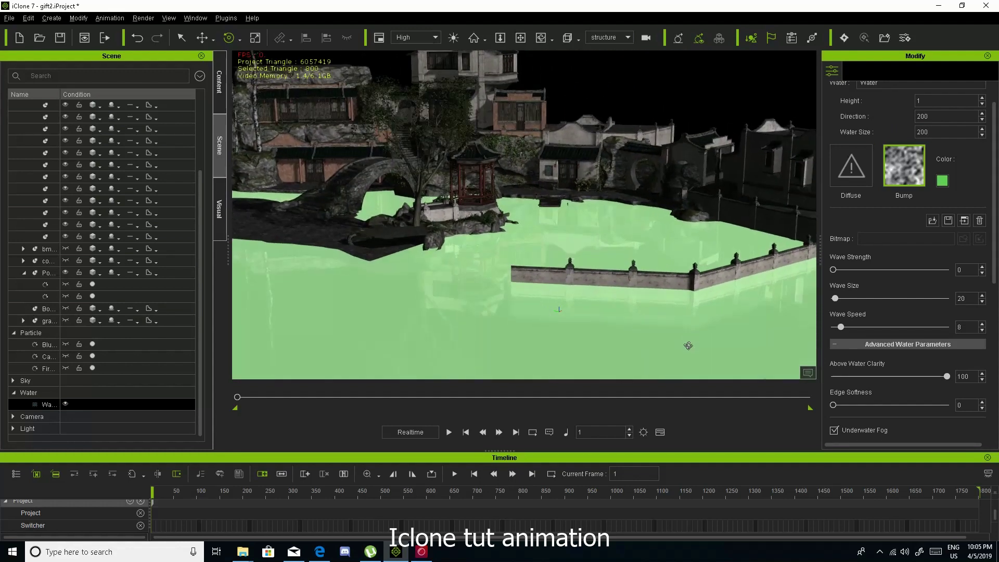
{"action": "left_click_drag", "start_coordinate": [835, 269], "coordinate": [847, 268]}
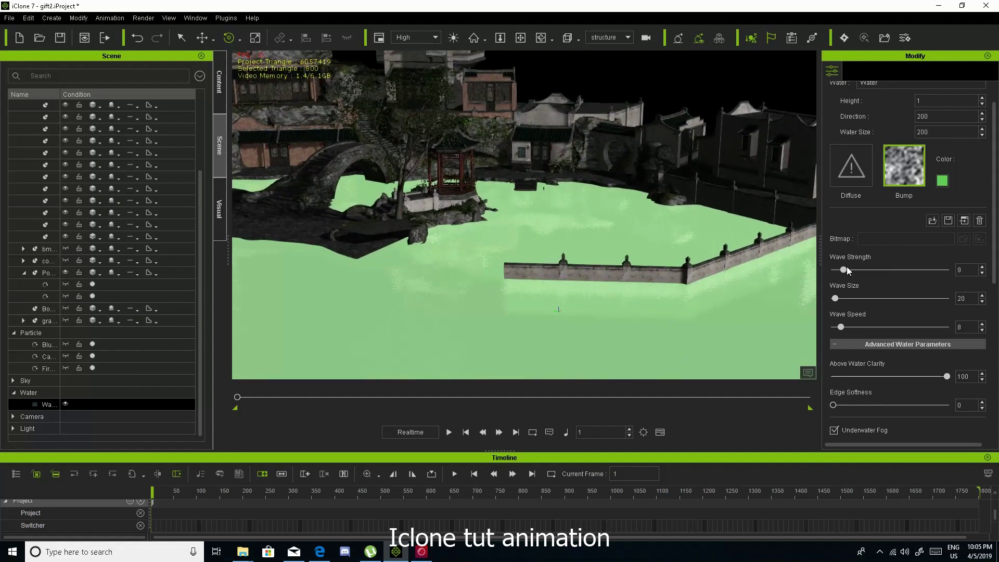
{"action": "key", "text": "space"}
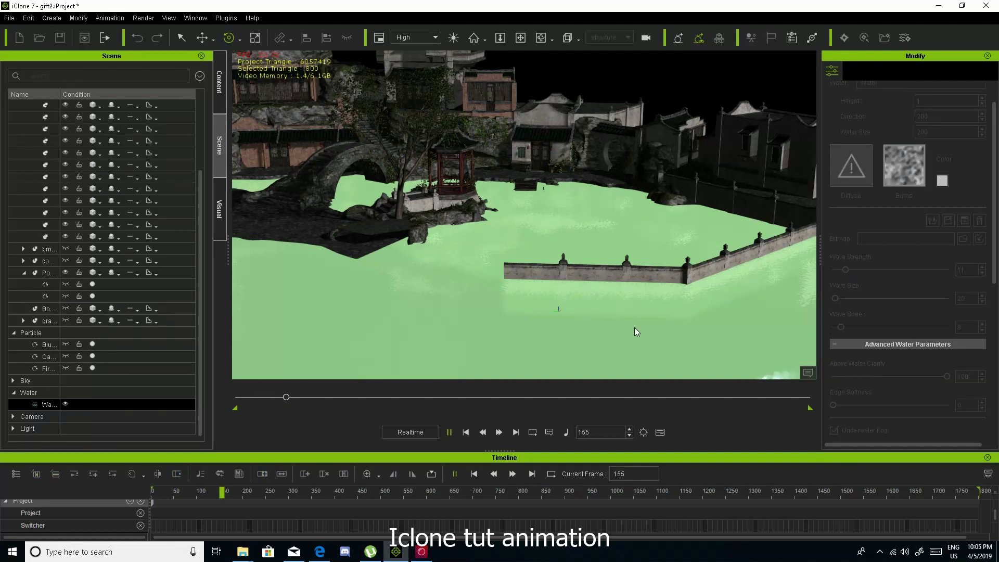
{"action": "key", "text": "space"}
Step: Set the water's Reflection Blur to 5, then hide the water
{"action": "scroll", "coordinate": [859, 414], "scroll_direction": "down", "scroll_amount": 3}
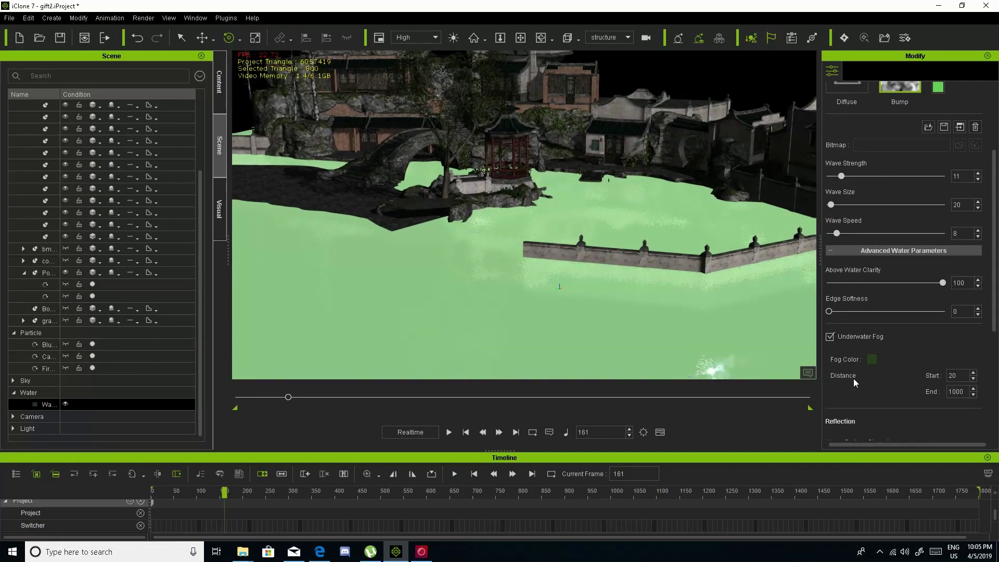
{"action": "scroll", "coordinate": [854, 378], "scroll_direction": "down", "scroll_amount": 6}
{"action": "left_click_drag", "start_coordinate": [829, 309], "coordinate": [857, 310]}
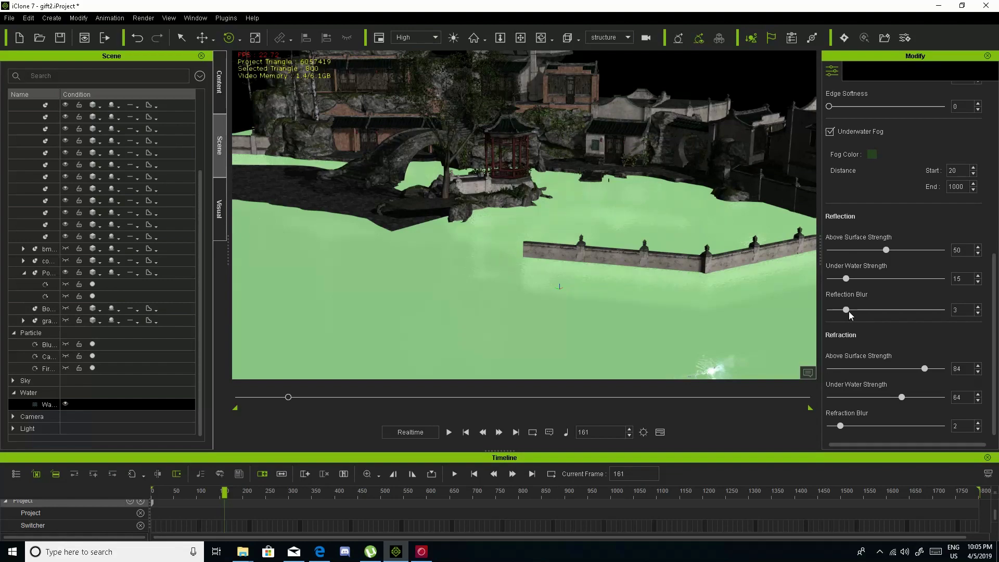
{"action": "mouse_move", "coordinate": [781, 304]}
{"action": "right_mouse_down"}
{"action": "mouse_move", "coordinate": [615, 293]}
{"action": "mouse_move", "coordinate": [571, 278]}
{"action": "right_mouse_up"}
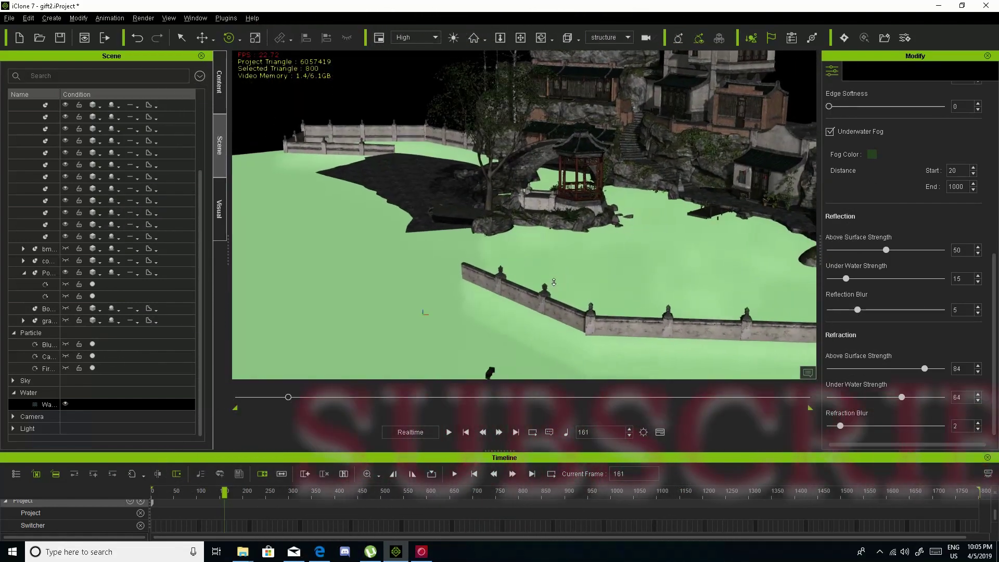
{"action": "left_click", "coordinate": [65, 404]}
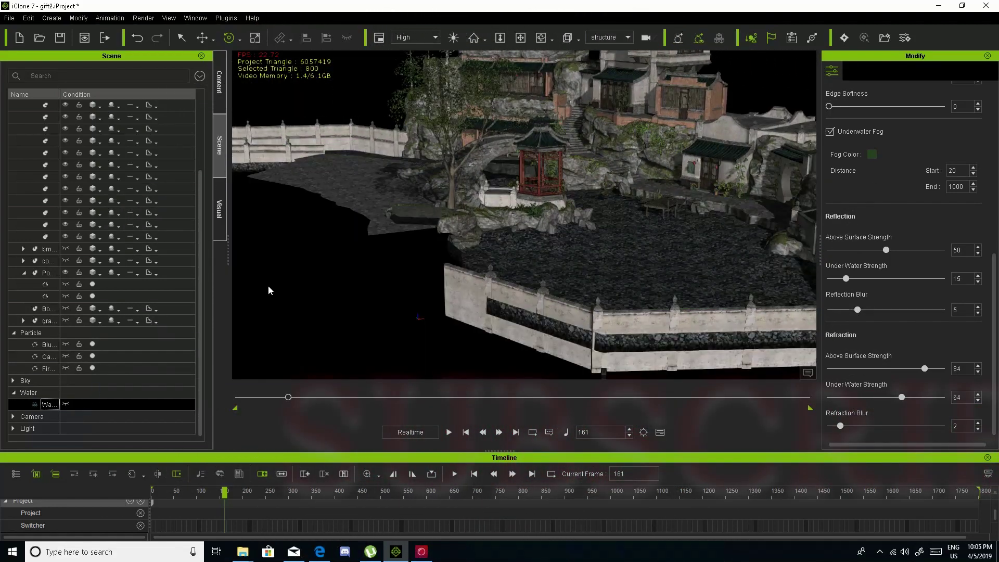
Step: Apply the Water 4 template from the content library and set its height to 1
{"action": "left_click", "coordinate": [219, 82]}
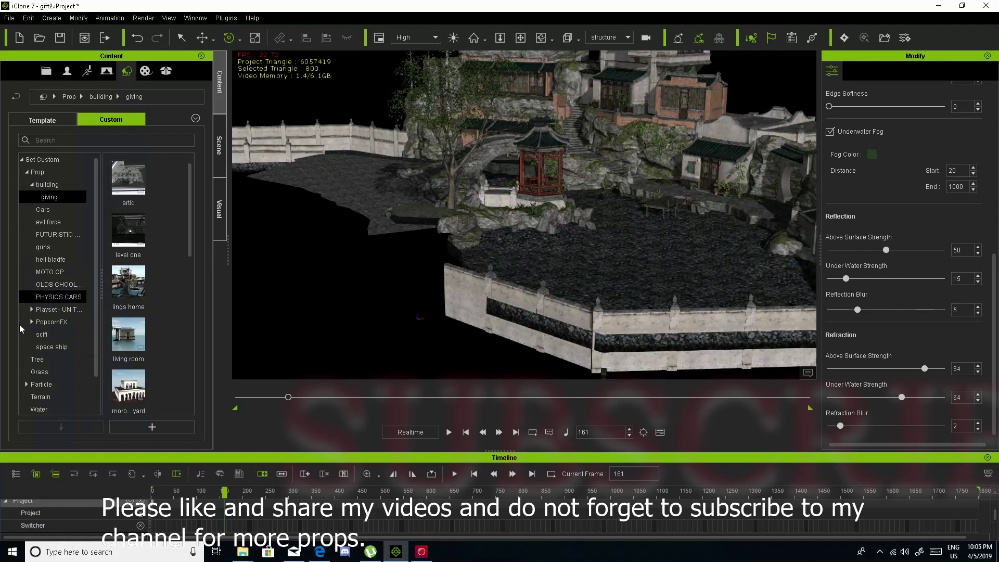
{"action": "scroll", "coordinate": [21, 328], "scroll_direction": "down", "scroll_amount": 1}
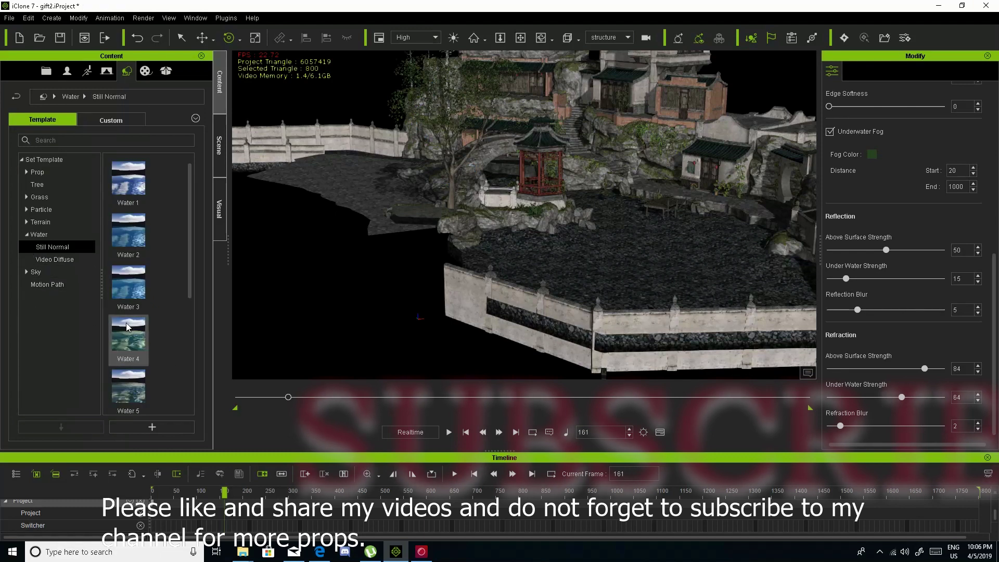
{"action": "double_click", "coordinate": [125, 336]}
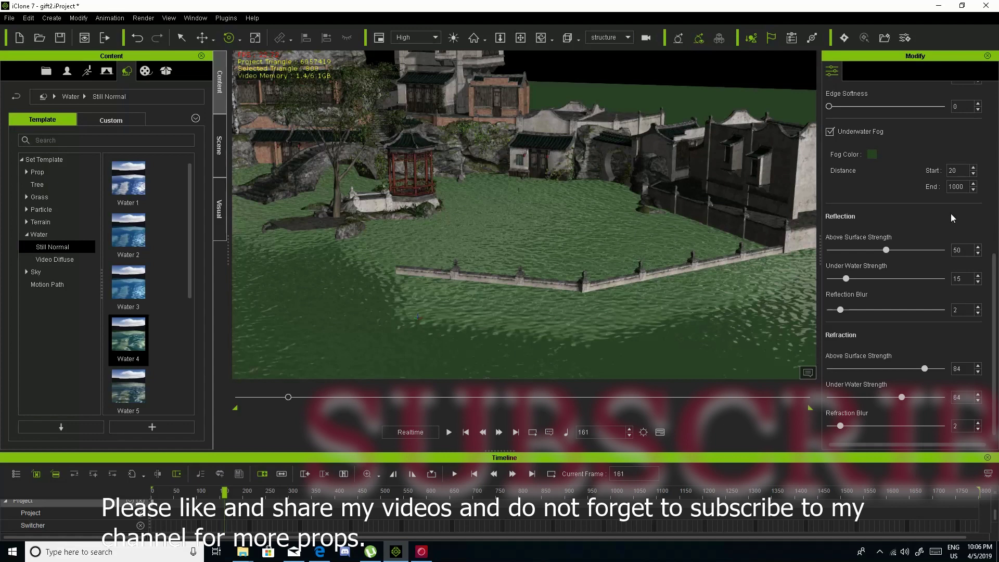
{"action": "scroll", "coordinate": [968, 208], "scroll_direction": "up", "scroll_amount": 10}
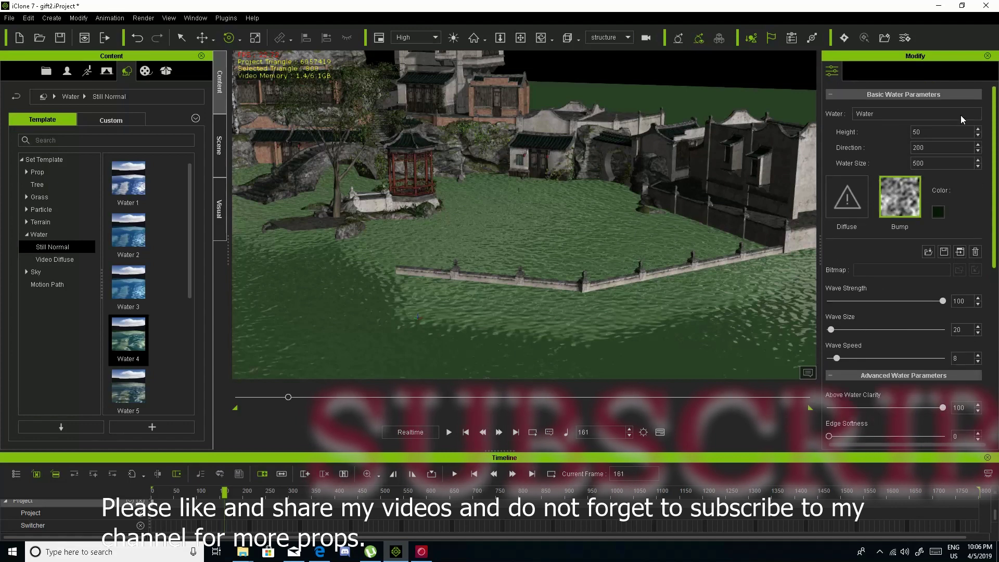
{"action": "type", "text": "1"}
{"action": "key", "text": "Return"}
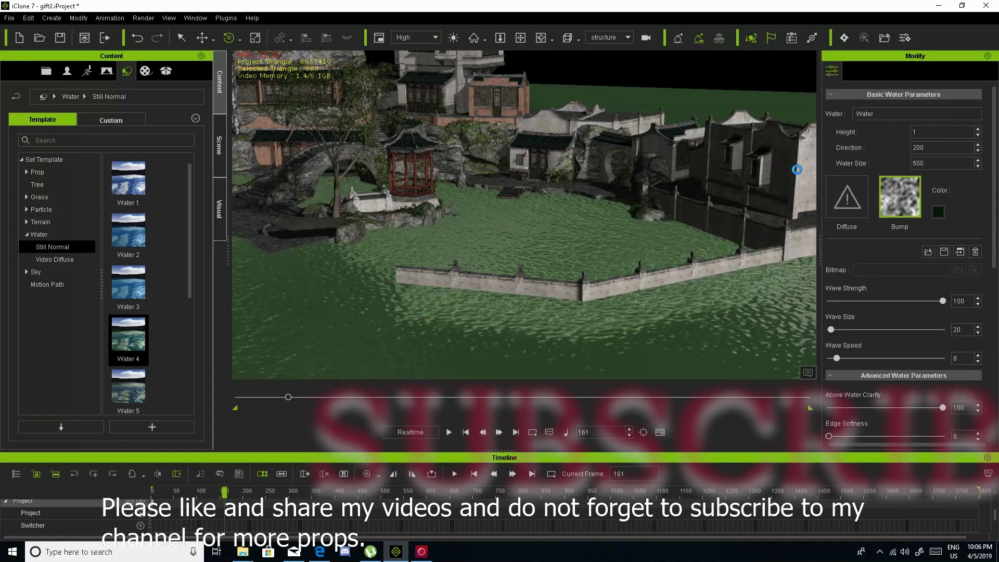
Step: Bring the view close to the red pavilion and apply the Water 1 template
{"action": "scroll", "coordinate": [593, 304], "scroll_direction": "up", "scroll_amount": 2}
{"action": "scroll", "coordinate": [583, 286], "scroll_direction": "up", "scroll_amount": 4}
{"action": "scroll", "coordinate": [570, 265], "scroll_direction": "up", "scroll_amount": 3}
{"action": "middle_click_drag", "start_coordinate": [566, 260], "coordinate": [599, 258]}
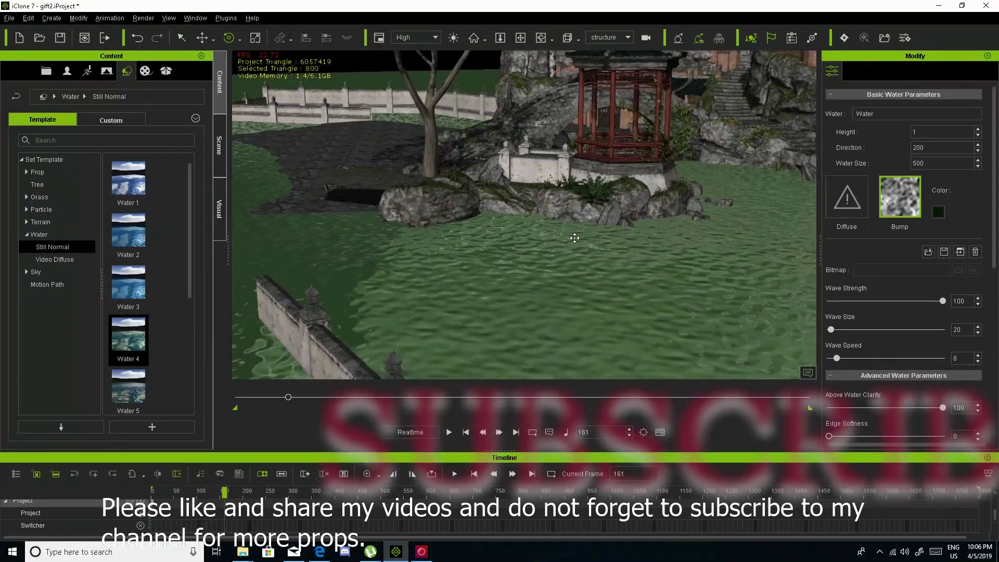
{"action": "right_click_drag", "start_coordinate": [599, 258], "coordinate": [639, 326]}
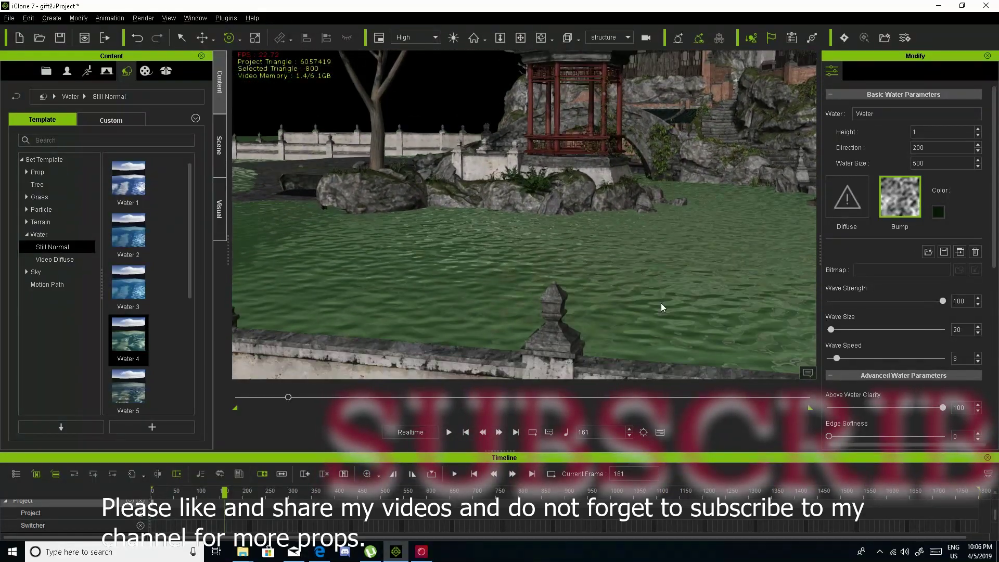
{"action": "double_click", "coordinate": [129, 195]}
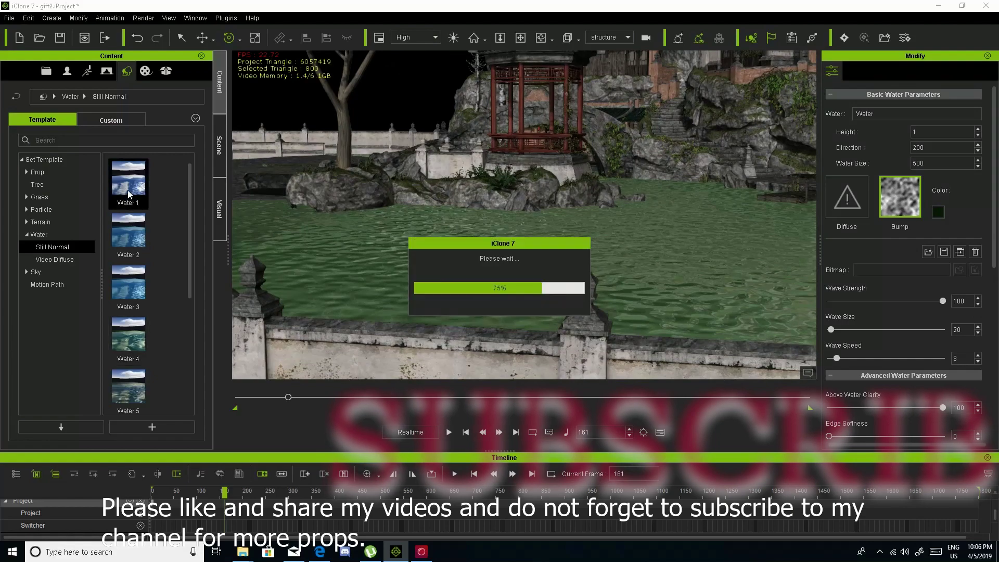
Step: Set the Water 1 template's height to 1
{"action": "scroll", "coordinate": [489, 312], "scroll_direction": "up", "scroll_amount": 2}
{"action": "scroll", "coordinate": [500, 327], "scroll_direction": "up", "scroll_amount": 2}
{"action": "scroll", "coordinate": [500, 327], "scroll_direction": "down", "scroll_amount": 2}
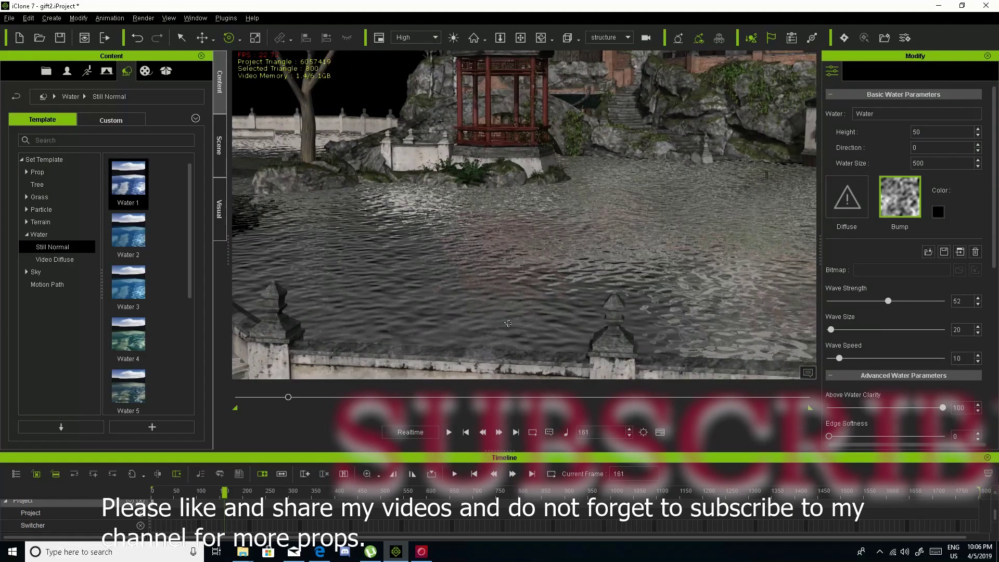
{"action": "middle_click_drag", "start_coordinate": [489, 345], "coordinate": [486, 359]}
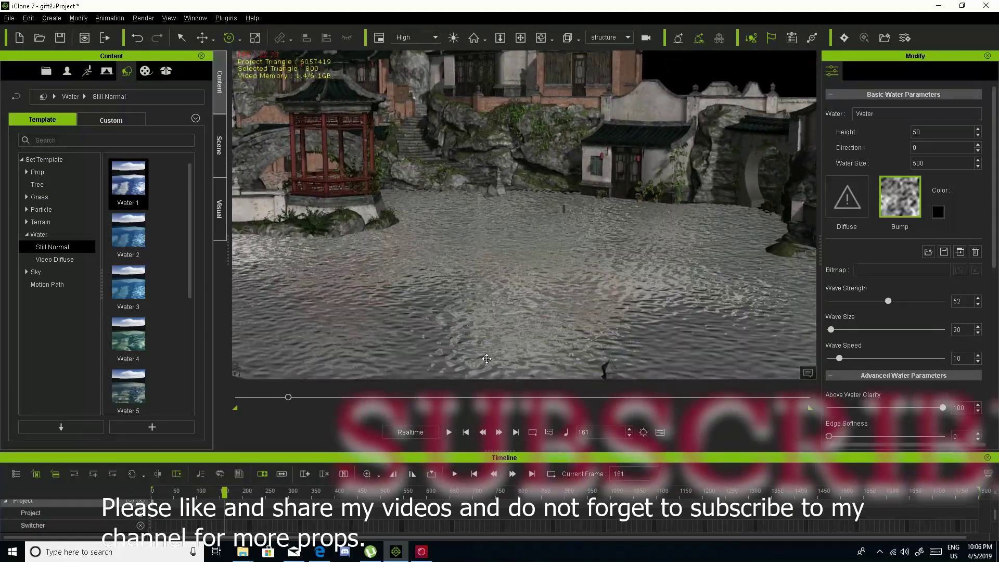
{"action": "mouse_move", "coordinate": [486, 359]}
{"action": "right_mouse_down"}
{"action": "mouse_move", "coordinate": [660, 345]}
{"action": "mouse_move", "coordinate": [629, 346]}
{"action": "right_mouse_up"}
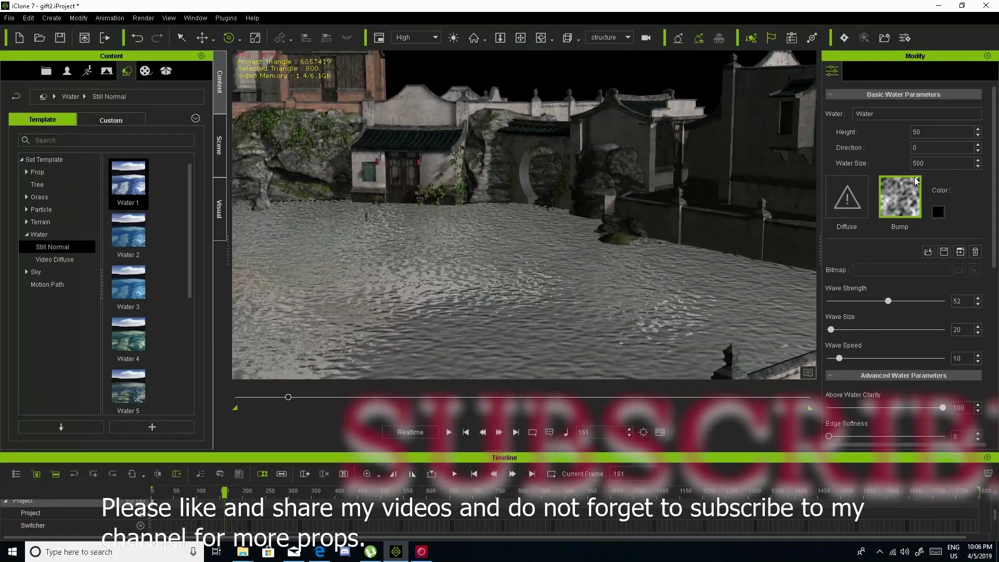
{"action": "type", "text": "1"}
{"action": "key", "text": "Return"}
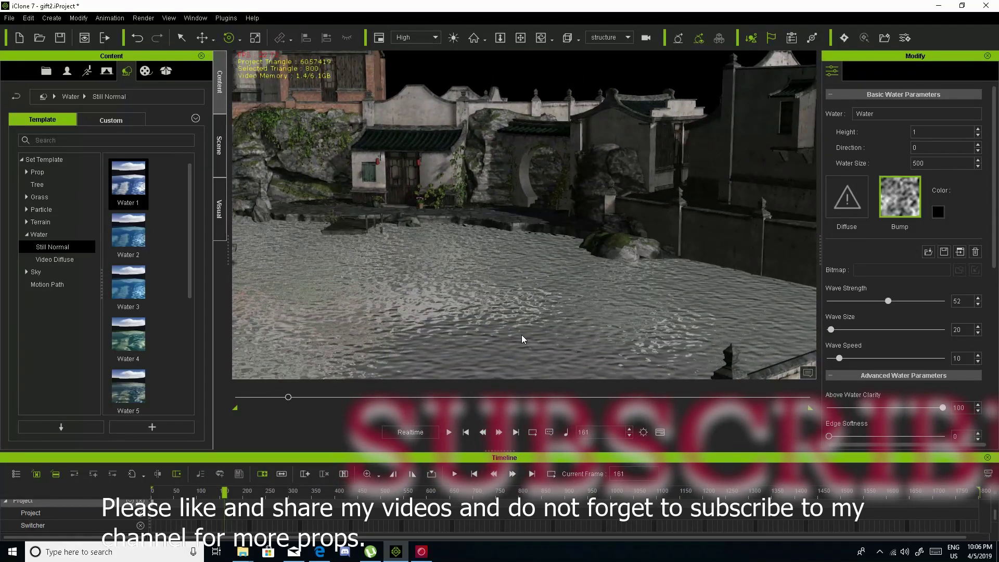
Step: Preview the grey rippling water animation, stop it, and frame the pergola
{"action": "right_click_drag", "start_coordinate": [598, 229], "coordinate": [429, 229]}
{"action": "scroll", "coordinate": [430, 229], "scroll_direction": "up", "scroll_amount": 1}
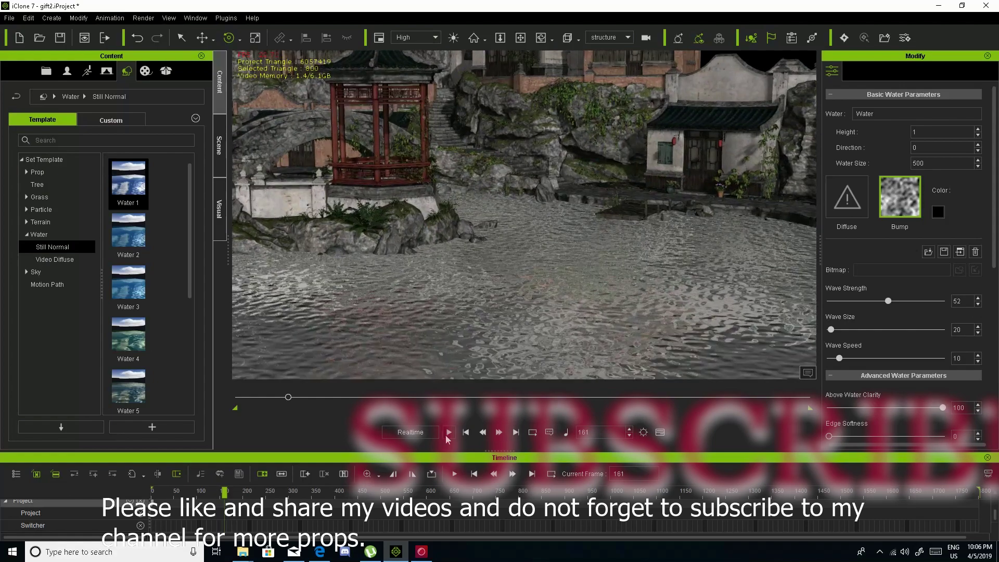
{"action": "left_click", "coordinate": [448, 433]}
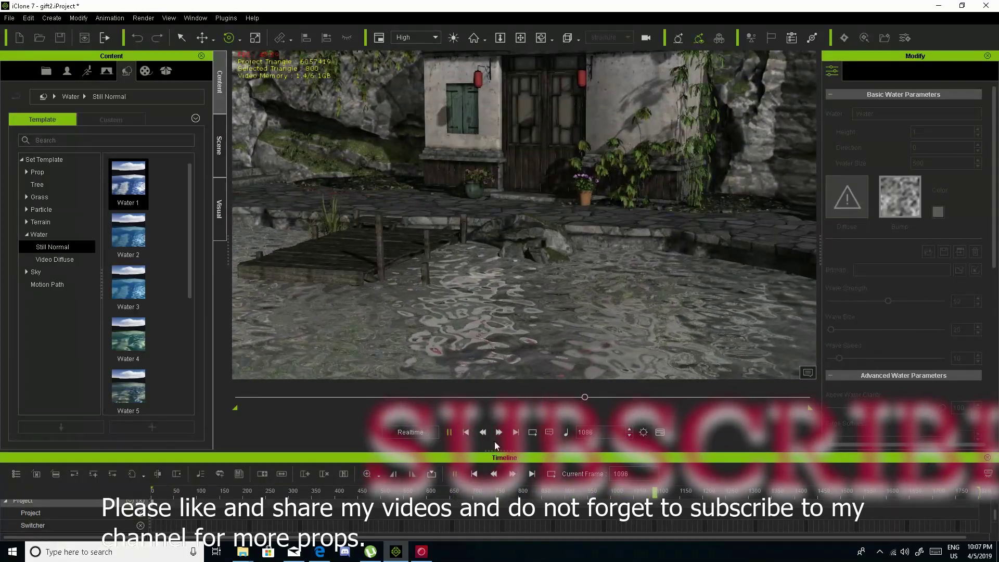
{"action": "key", "text": "space"}
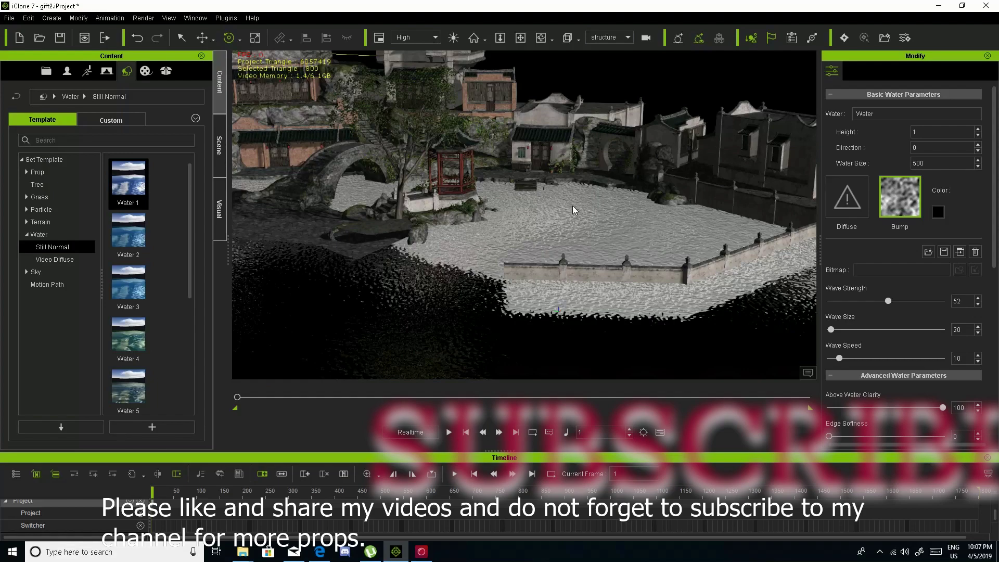
{"action": "double_click", "coordinate": [448, 189]}
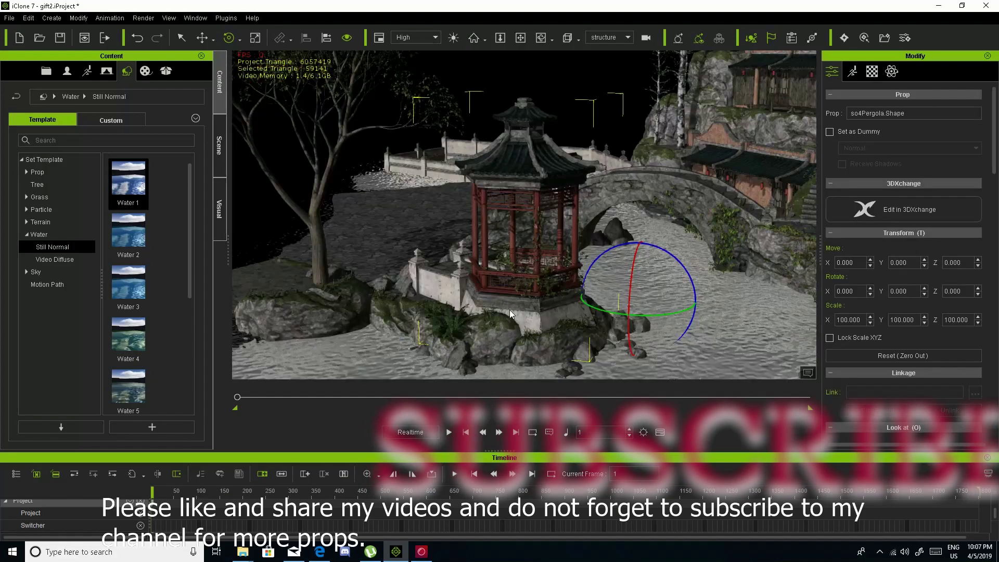
{"action": "right_click_drag", "start_coordinate": [511, 314], "coordinate": [557, 283]}
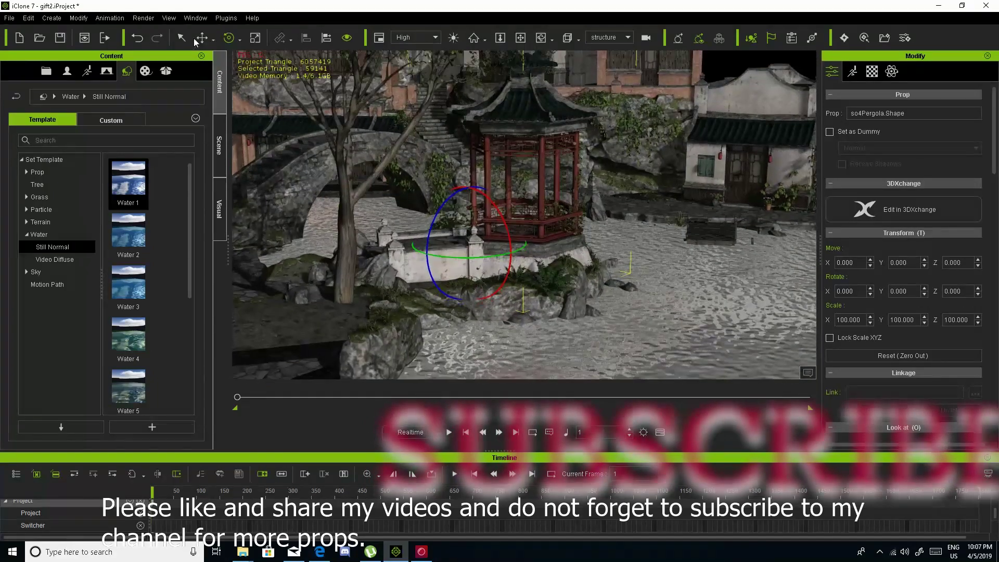
{"action": "left_click_drag", "start_coordinate": [468, 171], "coordinate": [467, 165]}
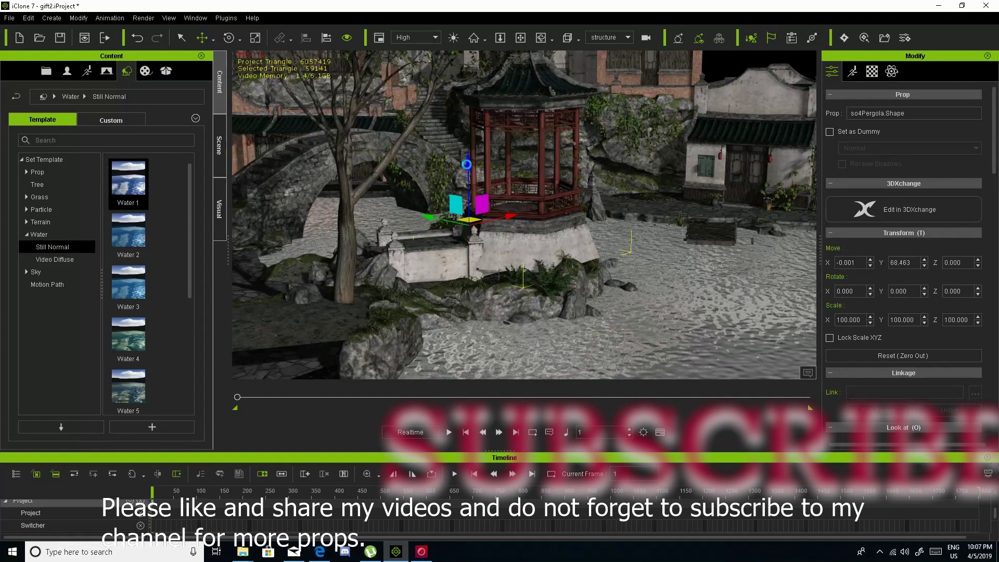
{"action": "left_click", "coordinate": [145, 38]}
{"action": "left_click", "coordinate": [342, 289]}
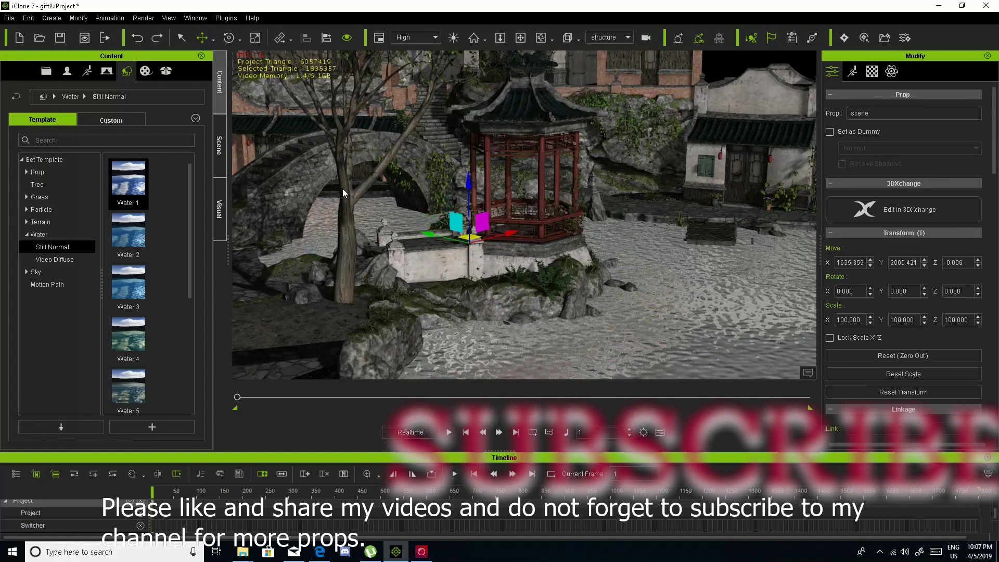
{"action": "left_click", "coordinate": [545, 180]}
{"action": "left_click", "coordinate": [772, 207]}
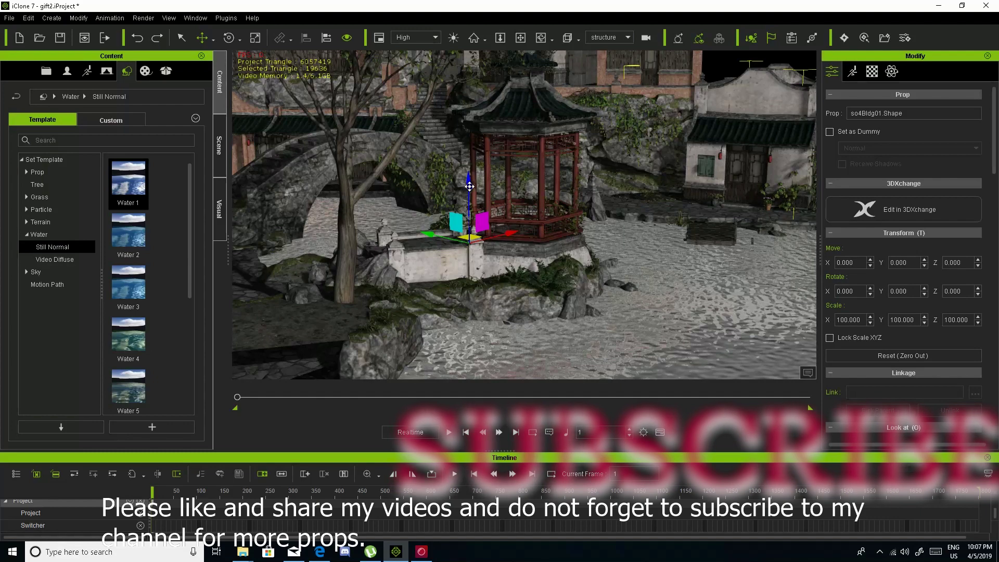
{"action": "left_click_drag", "start_coordinate": [469, 186], "coordinate": [465, 163]}
{"action": "right_click_drag", "start_coordinate": [416, 207], "coordinate": [622, 119]}
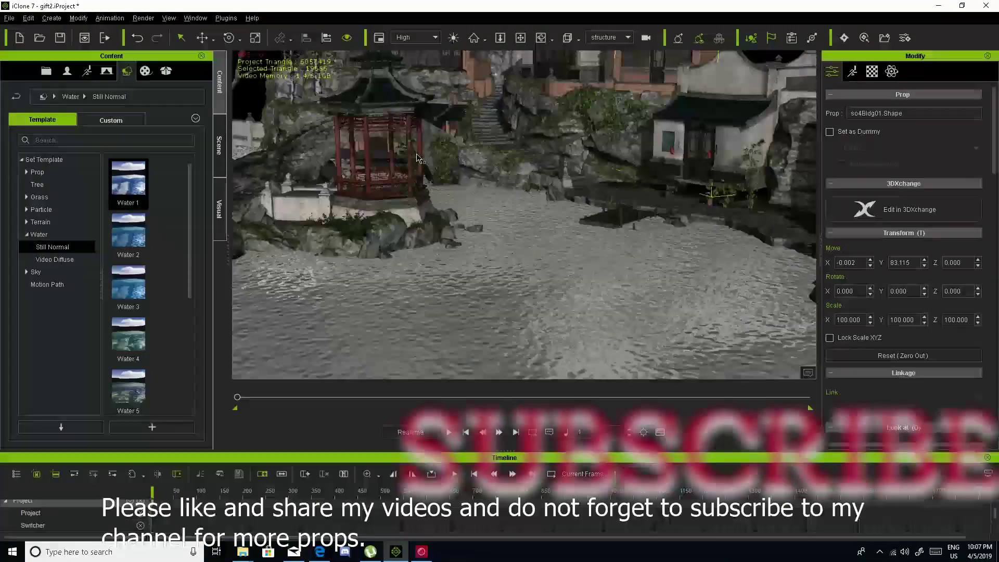
{"action": "left_click", "coordinate": [623, 118]}
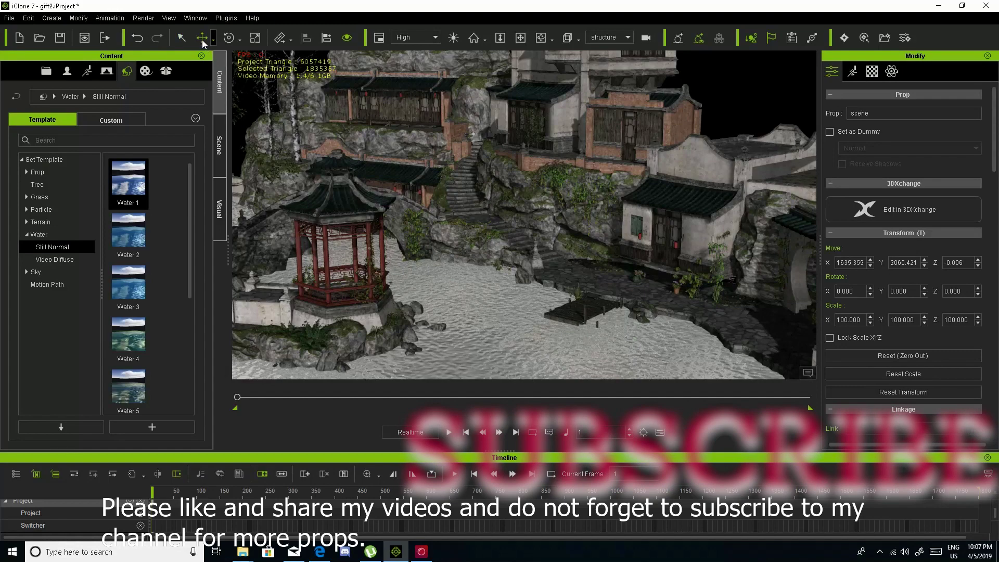
{"action": "left_click_drag", "start_coordinate": [380, 229], "coordinate": [238, 190]}
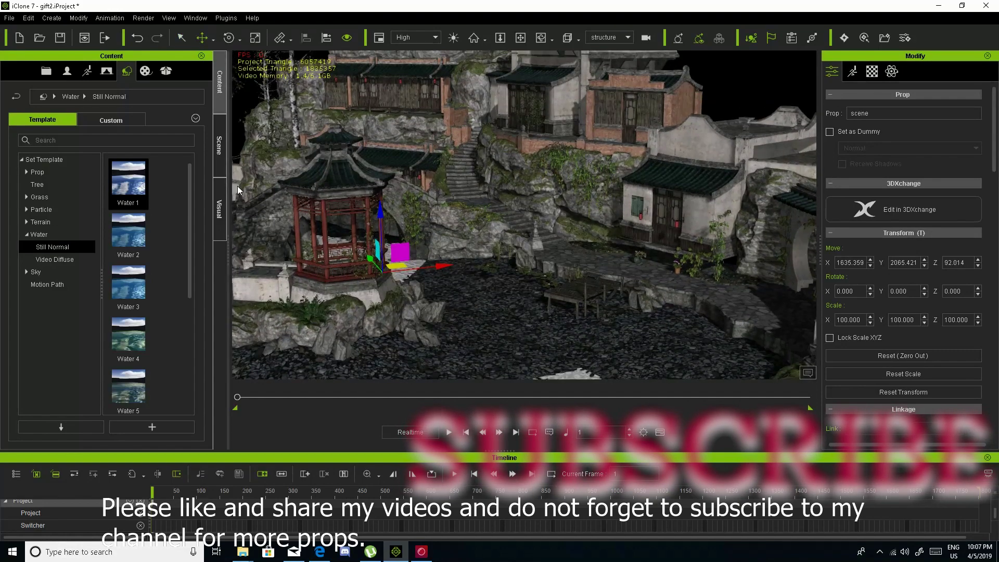
{"action": "mouse_move", "coordinate": [329, 246]}
{"action": "right_mouse_down"}
{"action": "mouse_move", "coordinate": [436, 210]}
{"action": "mouse_move", "coordinate": [398, 215]}
{"action": "mouse_move", "coordinate": [430, 243]}
{"action": "mouse_move", "coordinate": [378, 235]}
{"action": "mouse_move", "coordinate": [379, 299]}
{"action": "right_mouse_up"}
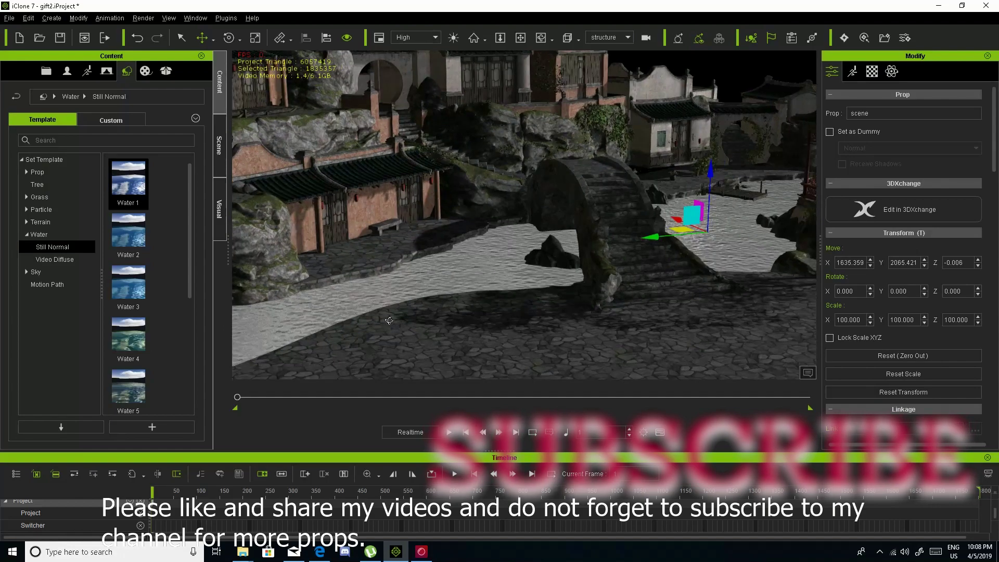
Step: Play the water preview, stop it at frame 1, and show the Scene object tree
{"action": "left_click", "coordinate": [450, 432]}
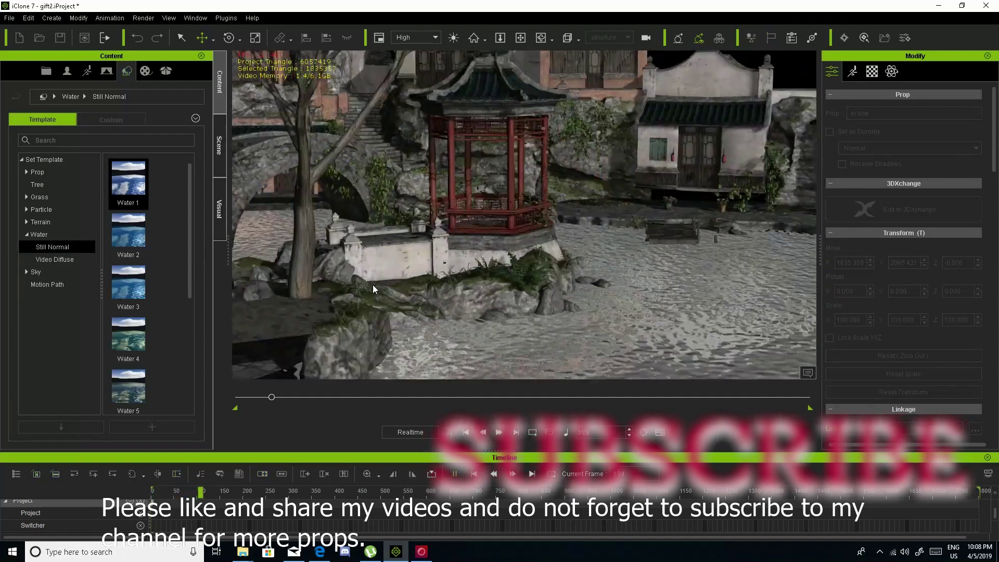
{"action": "left_click", "coordinate": [448, 433]}
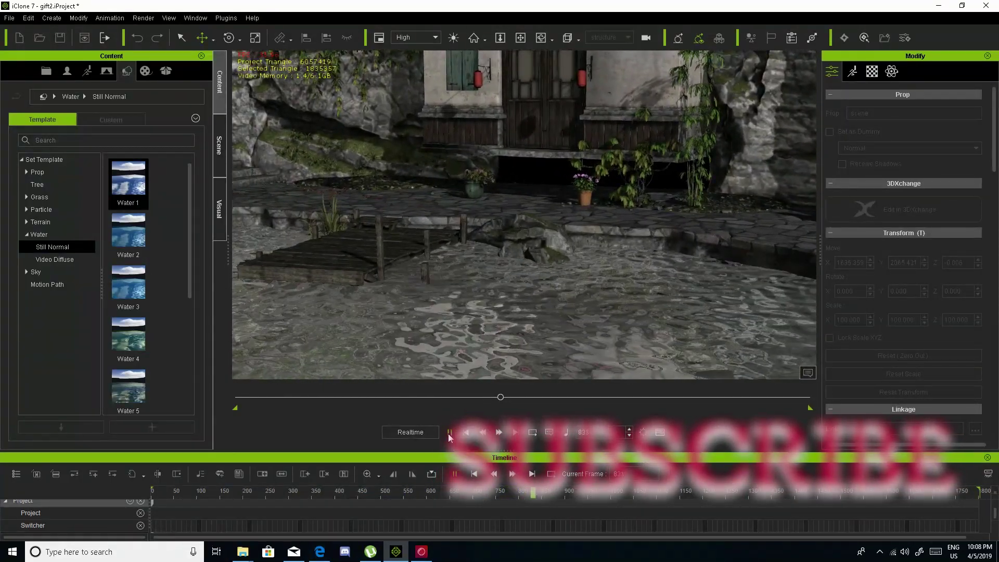
{"action": "left_click", "coordinate": [448, 433]}
{"action": "left_click", "coordinate": [219, 146]}
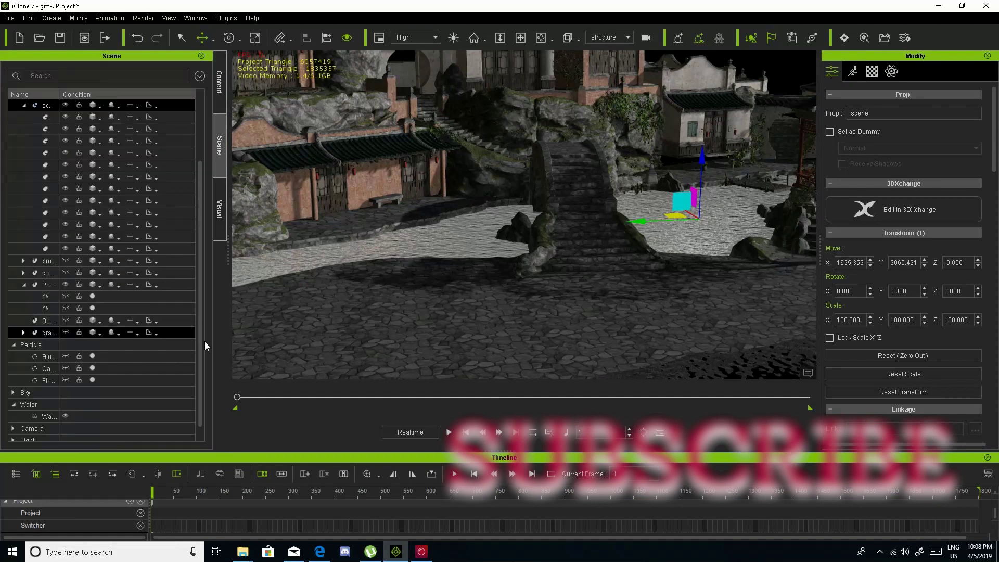
Step: Hide the courtyard scenery, view through the castle camera, and select the Water item
{"action": "left_click", "coordinate": [65, 105]}
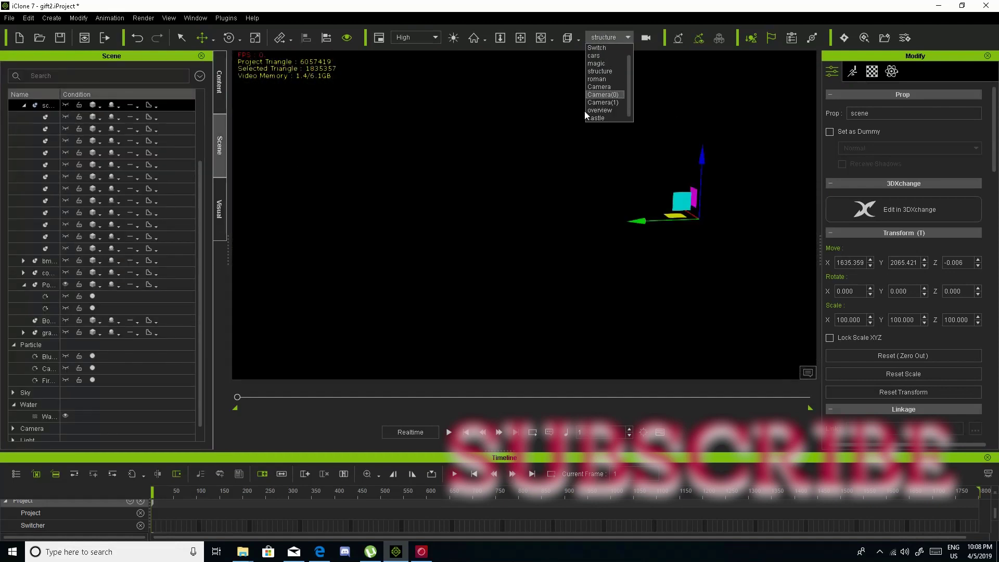
{"action": "left_click", "coordinate": [603, 118]}
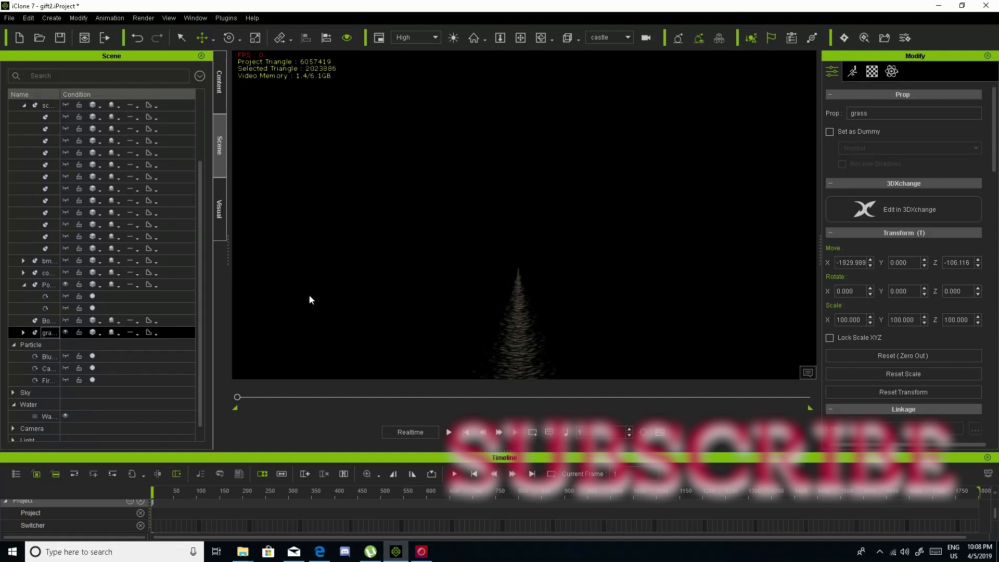
{"action": "left_click", "coordinate": [474, 38]}
{"action": "scroll", "coordinate": [502, 308], "scroll_direction": "up", "scroll_amount": 2}
{"action": "scroll", "coordinate": [520, 306], "scroll_direction": "up", "scroll_amount": 3}
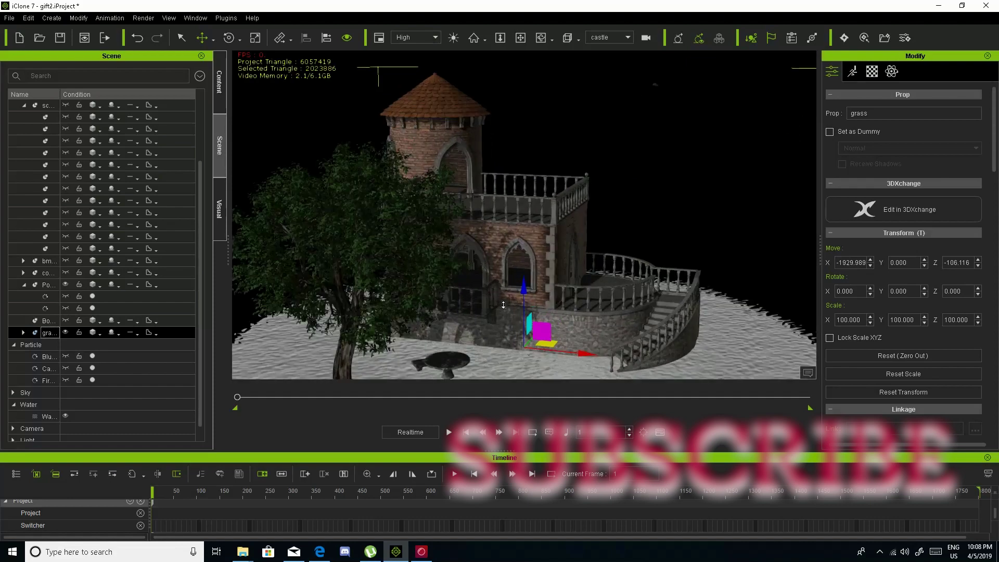
{"action": "scroll", "coordinate": [541, 304], "scroll_direction": "up", "scroll_amount": 3}
{"action": "scroll", "coordinate": [562, 301], "scroll_direction": "up", "scroll_amount": 2}
{"action": "middle_click_drag", "start_coordinate": [563, 302], "coordinate": [551, 215]}
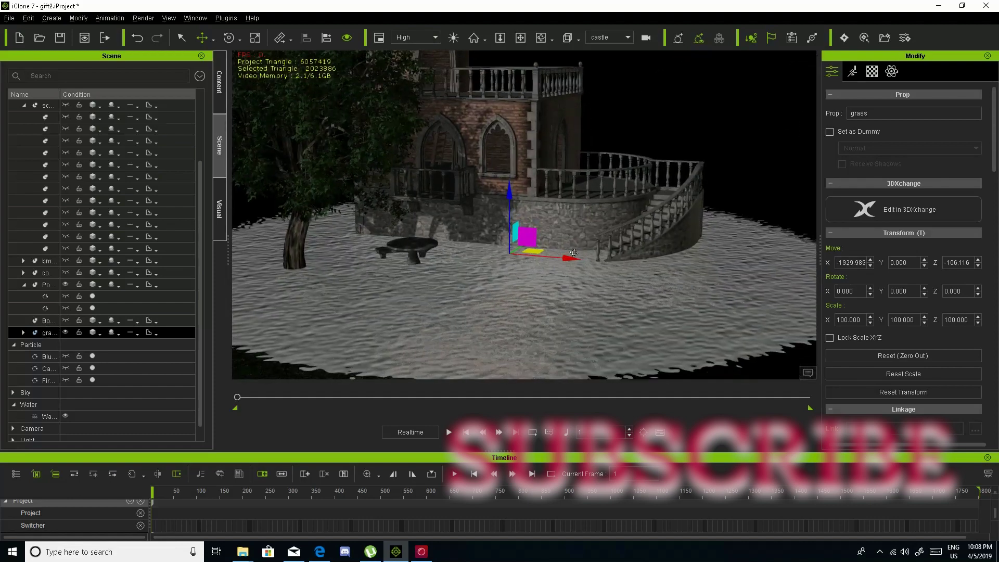
{"action": "left_click", "coordinate": [46, 416]}
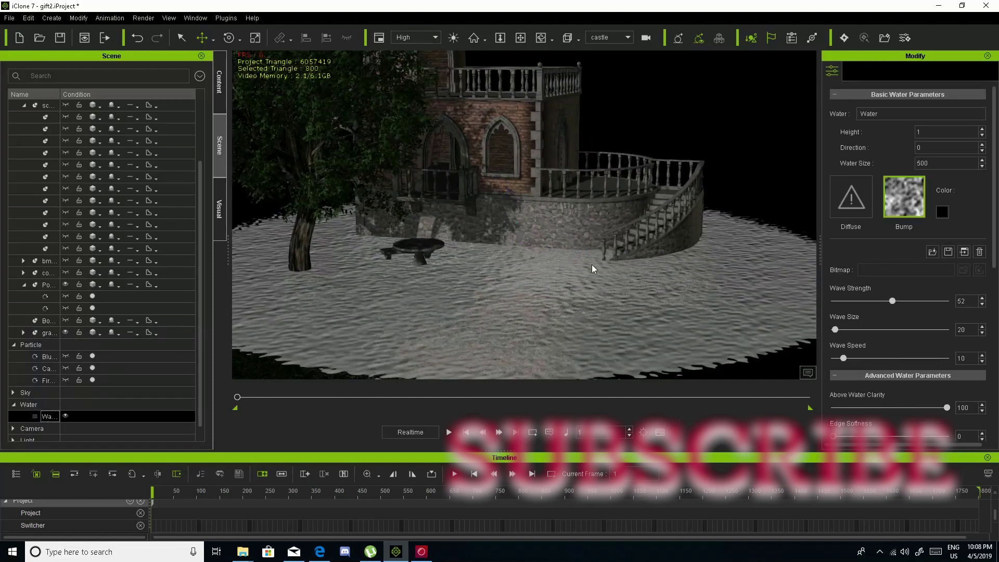
Step: Lower the water height to -20, then -80, and preview the animation
{"action": "type", "text": "-2"}
{"action": "type", "text": "0"}
{"action": "key", "text": "Return"}
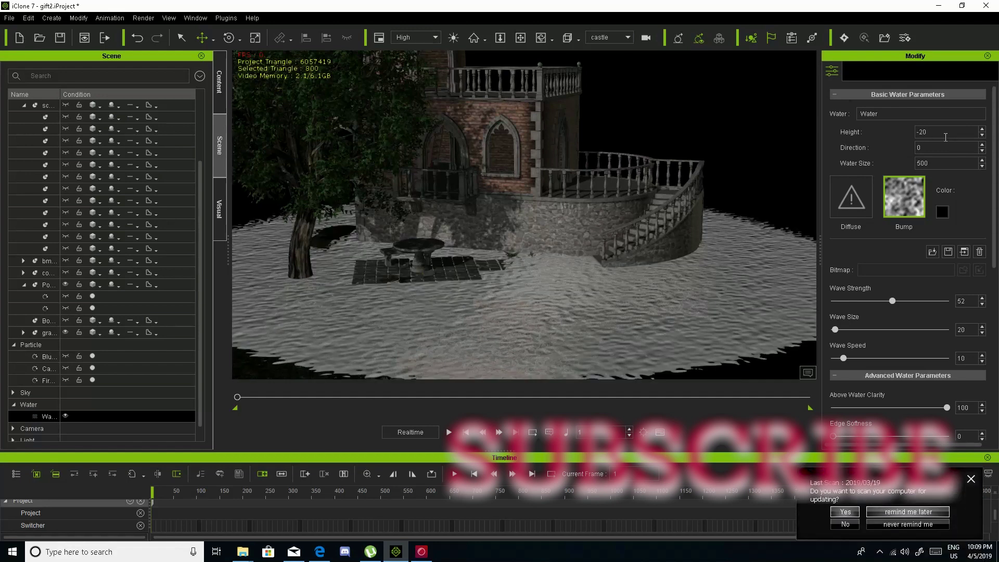
{"action": "type", "text": "-80"}
{"action": "key", "text": "Return"}
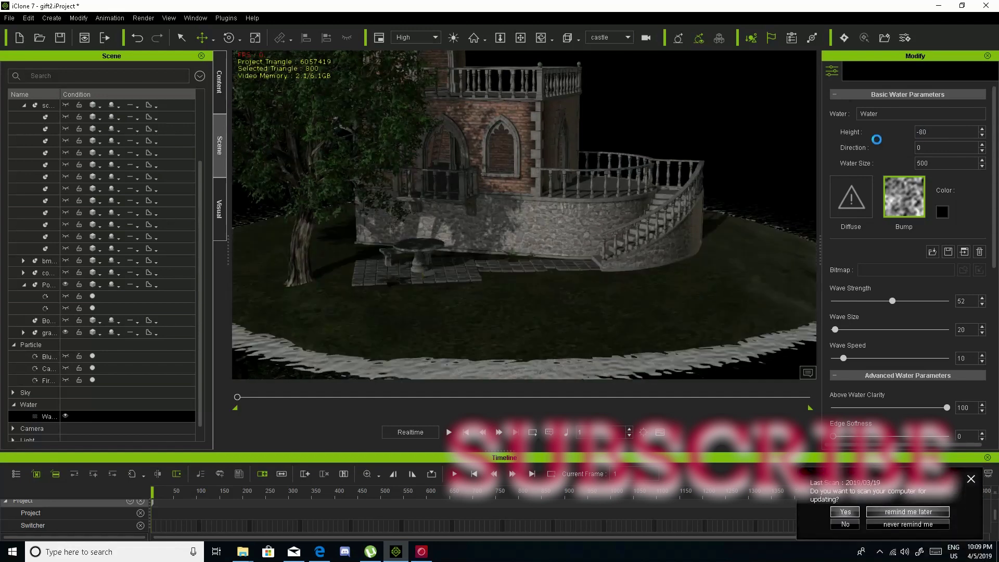
{"action": "left_click", "coordinate": [447, 433]}
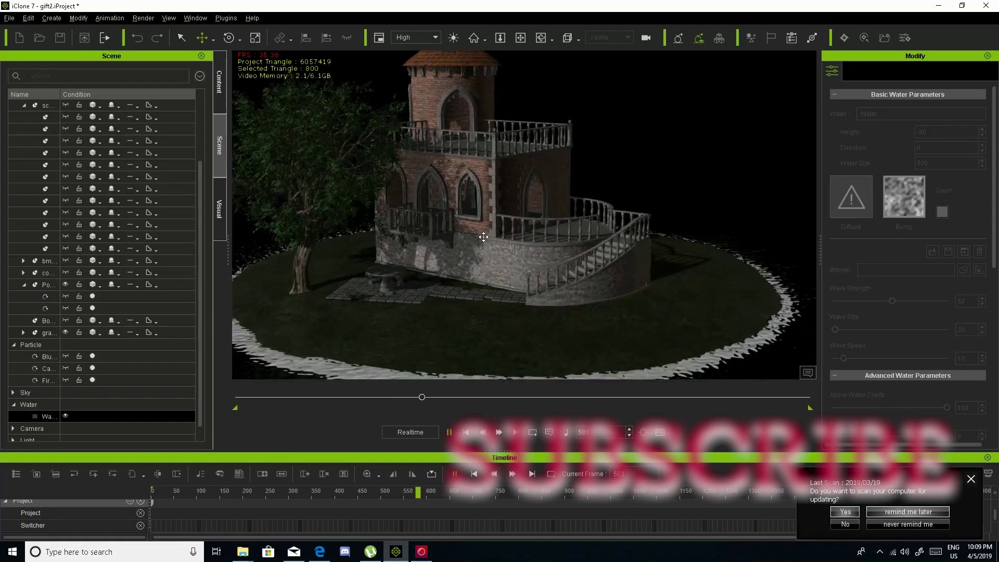
{"action": "left_click", "coordinate": [447, 434]}
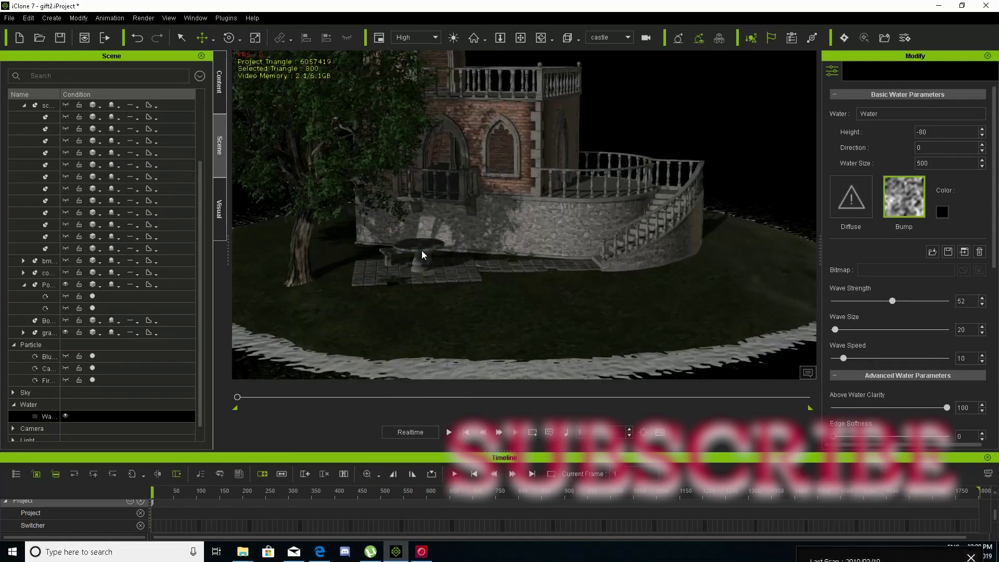
{"action": "left_click", "coordinate": [420, 248]}
{"action": "left_click_drag", "start_coordinate": [511, 194], "coordinate": [510, 176]}
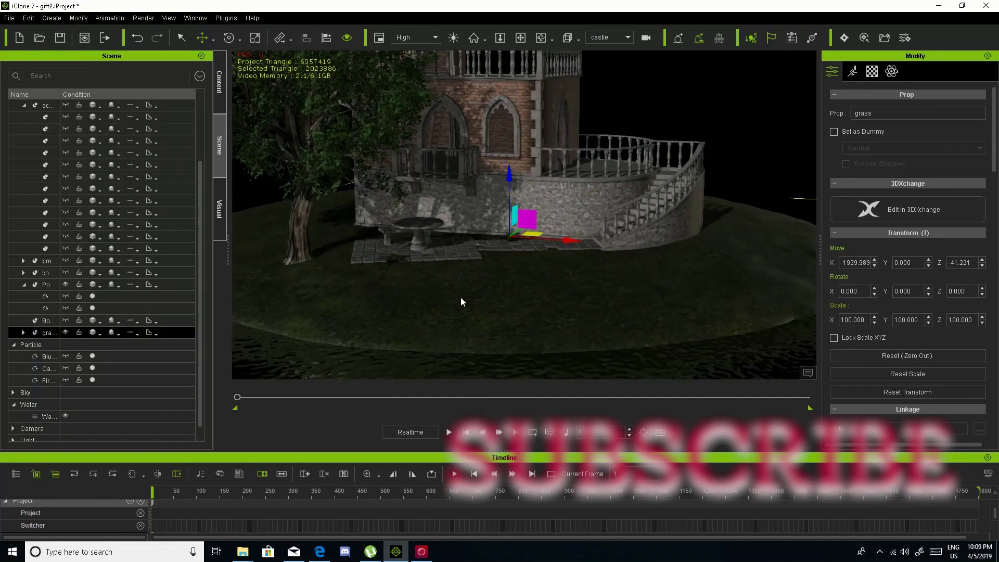
{"action": "key", "text": "ctrl+z"}
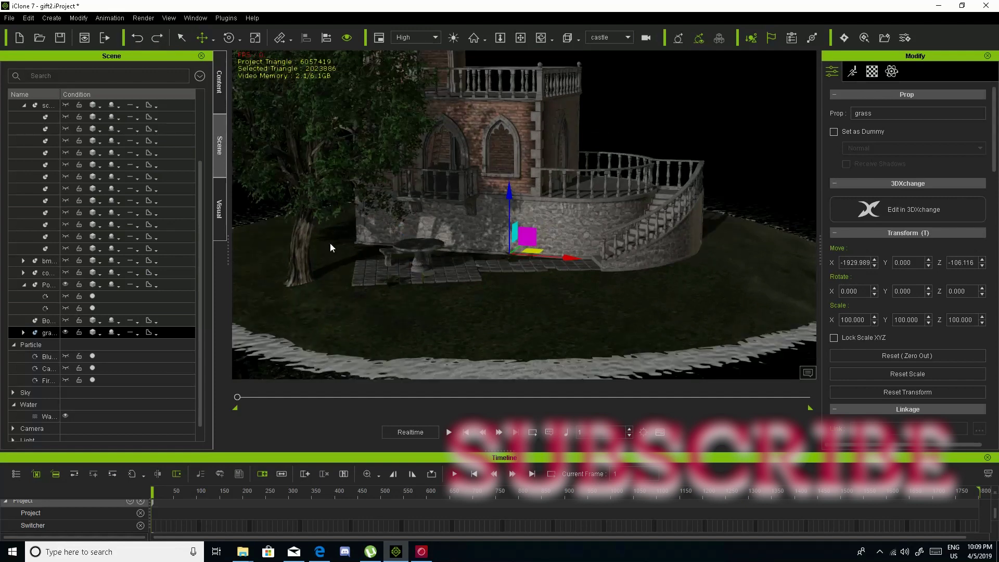
{"action": "left_click", "coordinate": [301, 242]}
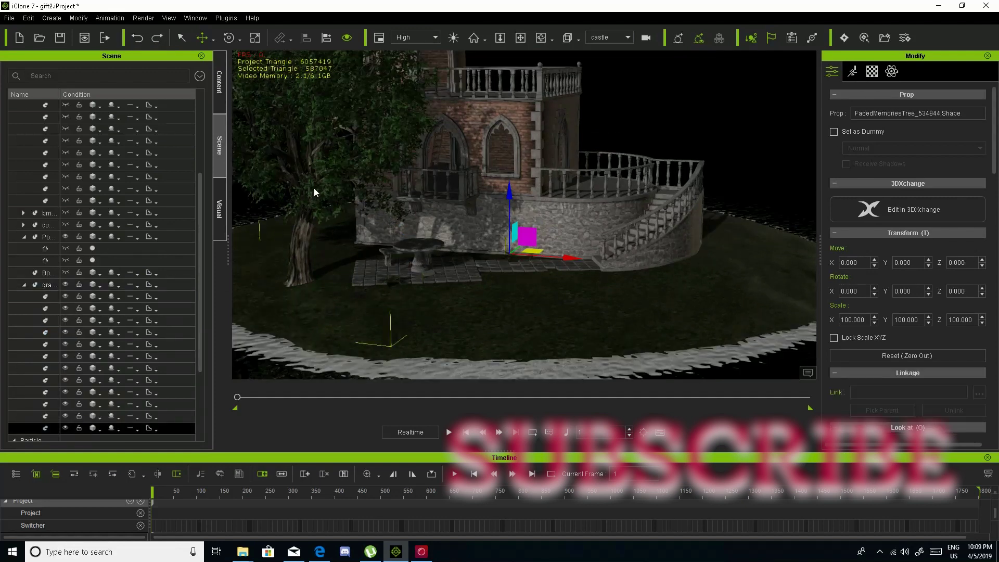
{"action": "left_click_drag", "start_coordinate": [524, 211], "coordinate": [370, 129]}
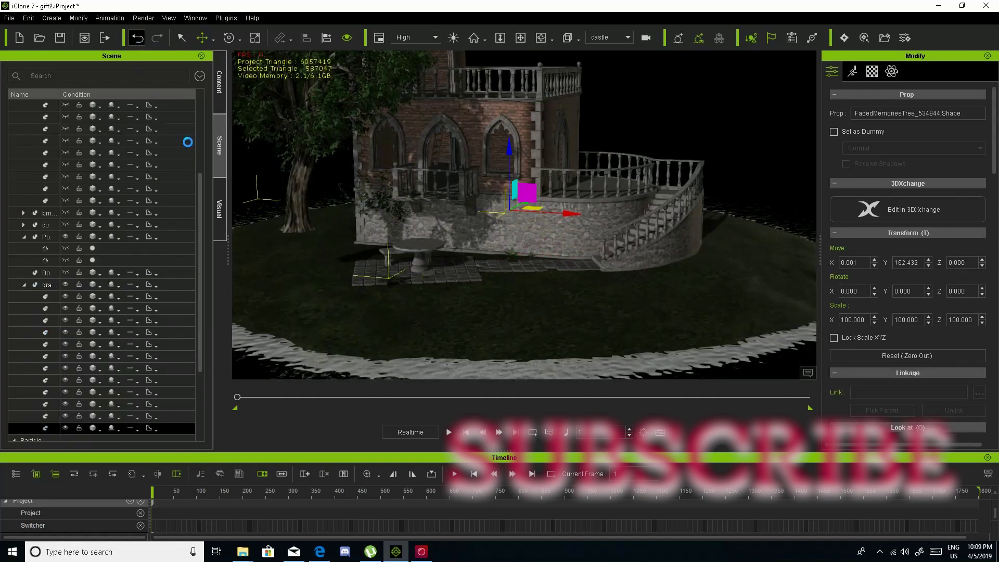
{"action": "key", "text": "ctrl+z"}
{"action": "left_click", "coordinate": [419, 253]}
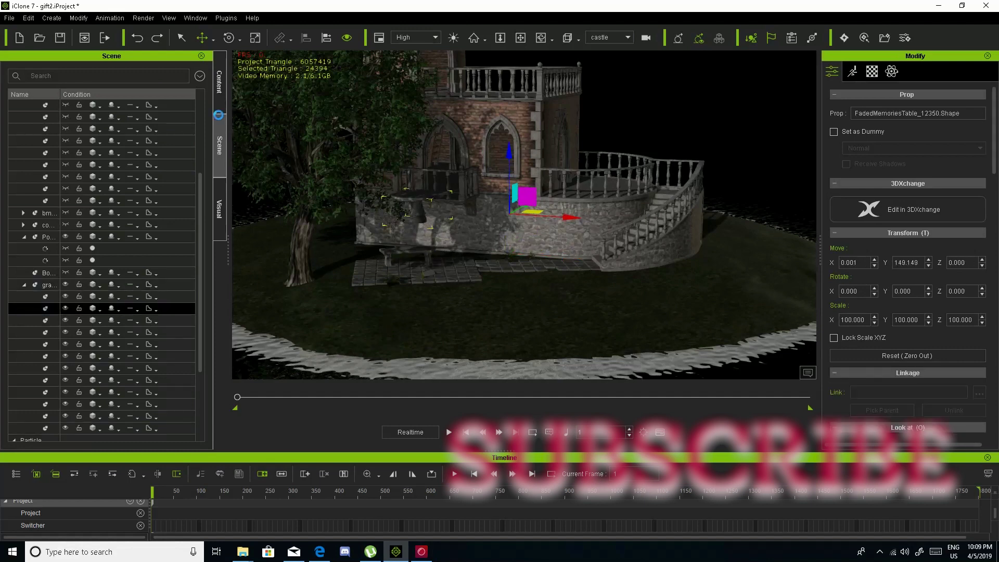
{"action": "left_click", "coordinate": [560, 266]}
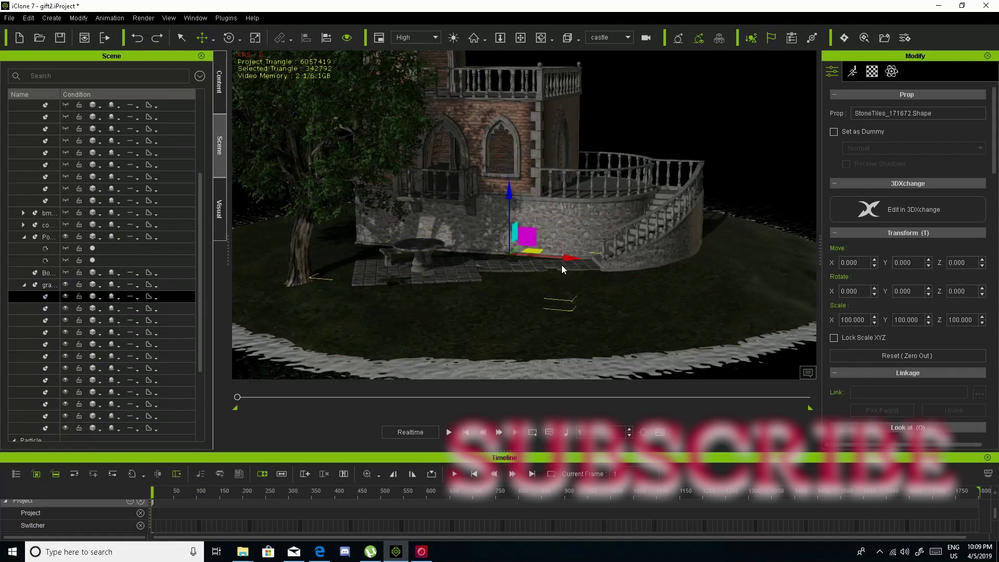
{"action": "left_click_drag", "start_coordinate": [561, 265], "coordinate": [457, 202]}
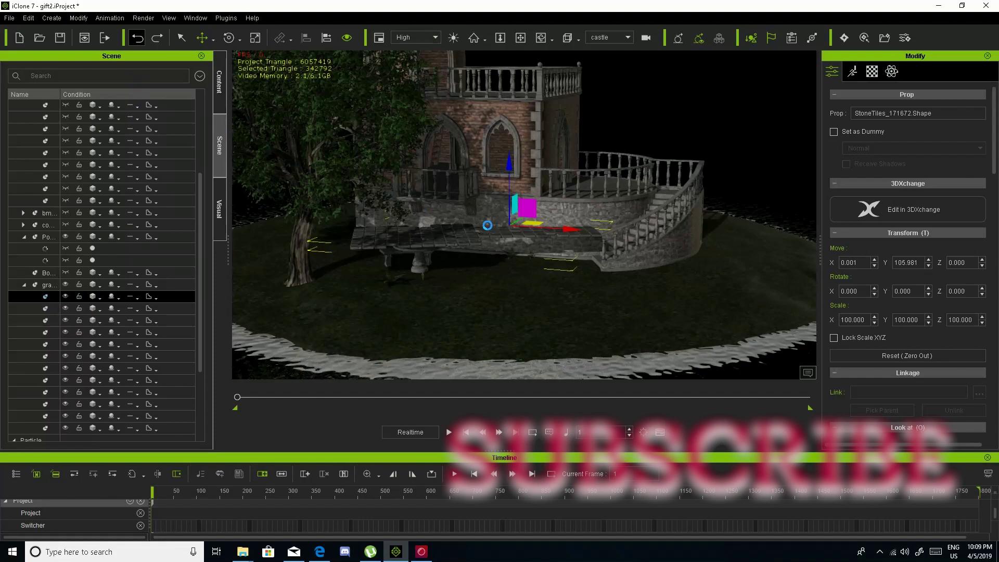
{"action": "key", "text": "ctrl+z"}
{"action": "scroll", "coordinate": [559, 122], "scroll_direction": "up", "scroll_amount": 10}
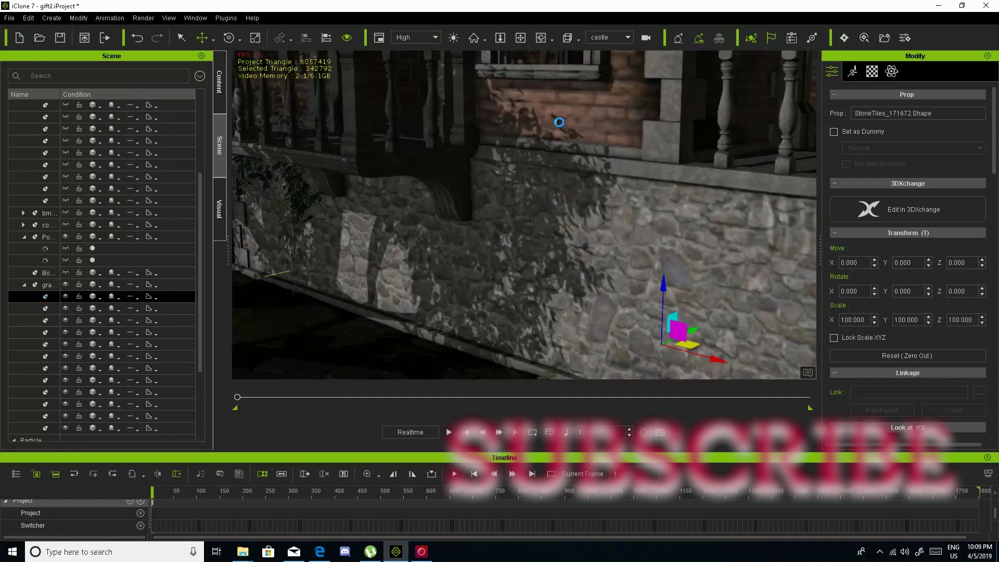
{"action": "mouse_move", "coordinate": [559, 122]}
{"action": "middle_mouse_down"}
{"action": "mouse_move", "coordinate": [412, 182]}
{"action": "mouse_move", "coordinate": [446, 218]}
{"action": "mouse_move", "coordinate": [511, 245]}
{"action": "mouse_move", "coordinate": [544, 274]}
{"action": "mouse_move", "coordinate": [490, 270]}
{"action": "mouse_move", "coordinate": [523, 270]}
{"action": "mouse_move", "coordinate": [526, 286]}
{"action": "middle_mouse_up"}
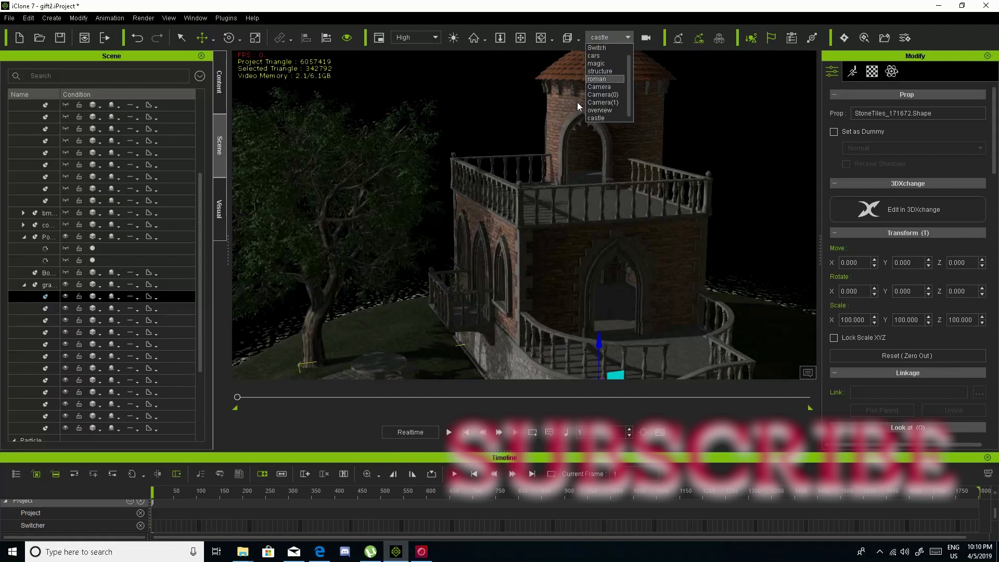
{"action": "left_click", "coordinate": [605, 112]}
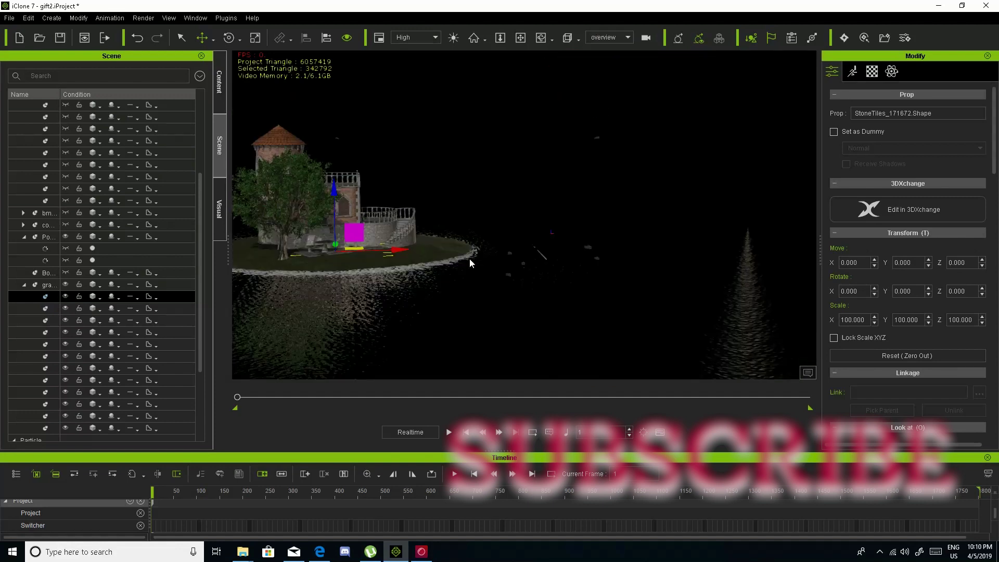
Step: Show the jeep, convertible, courtyard scenery and characters, and hide the water
{"action": "left_click", "coordinate": [24, 286]}
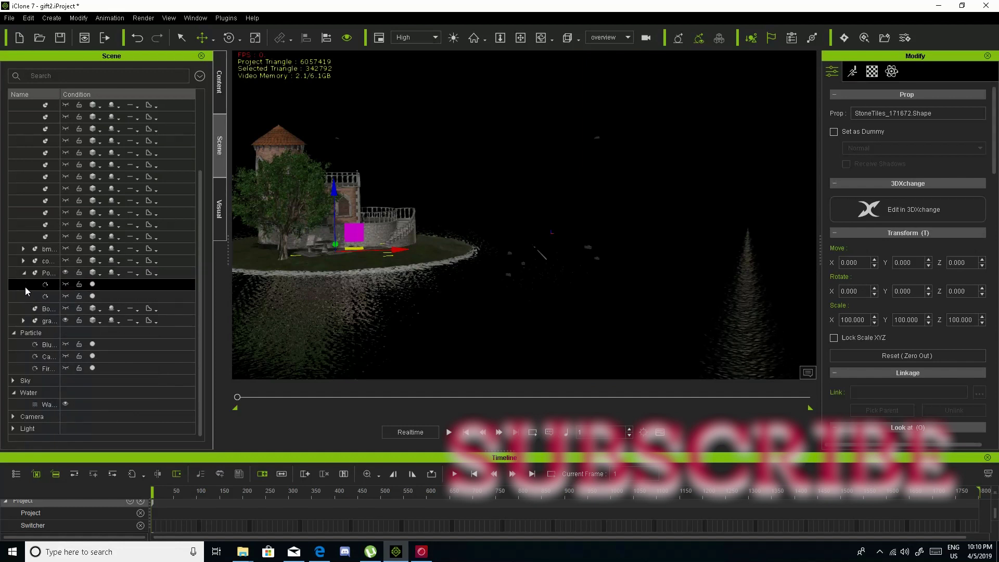
{"action": "left_click", "coordinate": [64, 248]}
{"action": "left_click", "coordinate": [65, 260]}
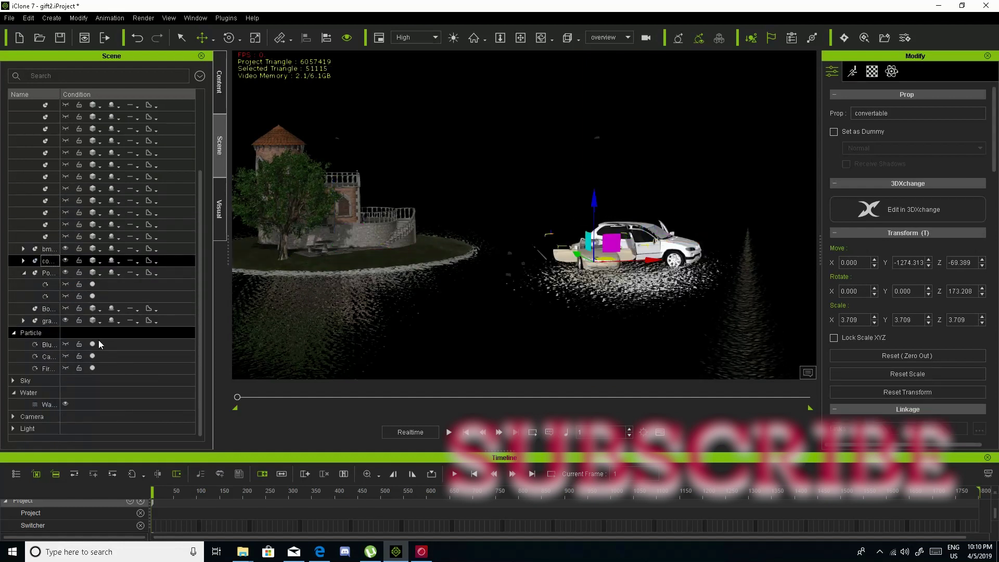
{"action": "left_click", "coordinate": [65, 405]}
{"action": "scroll", "coordinate": [67, 199], "scroll_direction": "up", "scroll_amount": 3}
{"action": "left_click", "coordinate": [66, 189]}
{"action": "left_click", "coordinate": [66, 153]}
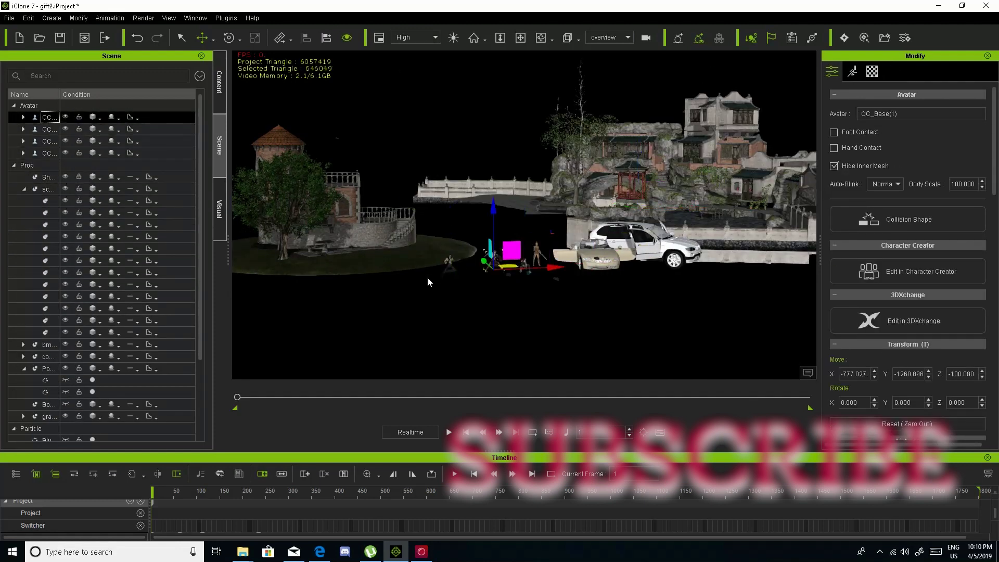
Step: Orbit around the cars and start the combined scene animation
{"action": "right_click_drag", "start_coordinate": [557, 271], "coordinate": [536, 306]}
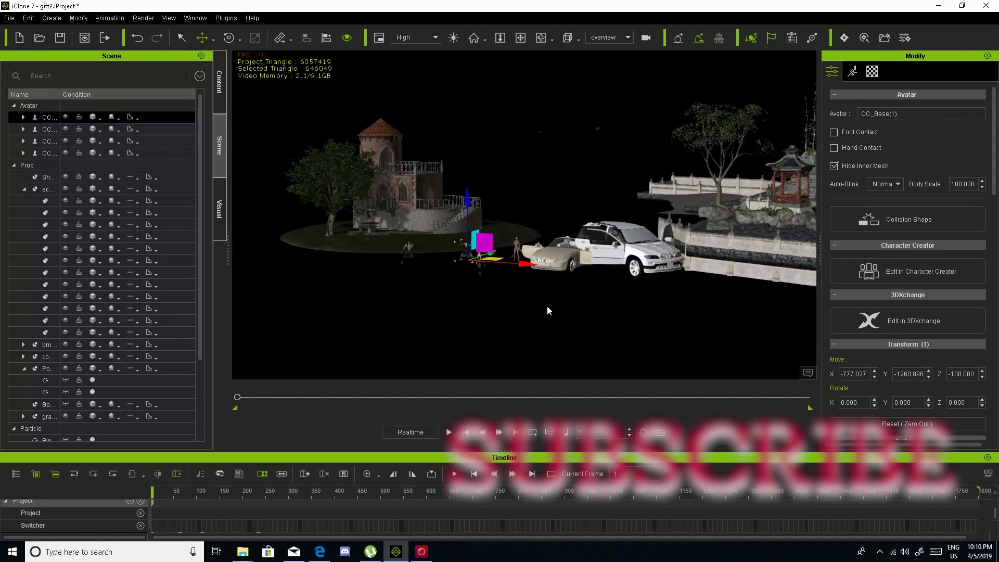
{"action": "scroll", "coordinate": [609, 289], "scroll_direction": "up", "scroll_amount": 3}
{"action": "right_click_drag", "start_coordinate": [610, 289], "coordinate": [483, 371]}
{"action": "left_click", "coordinate": [448, 432]}
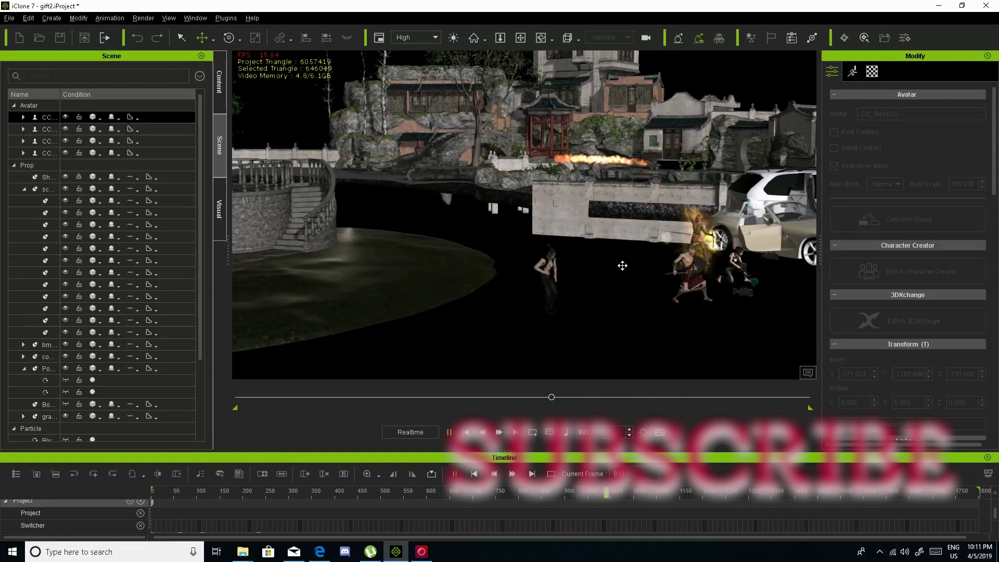
Step: Stop the animation once the fighters gather beside the cars
{"action": "left_click", "coordinate": [449, 432]}
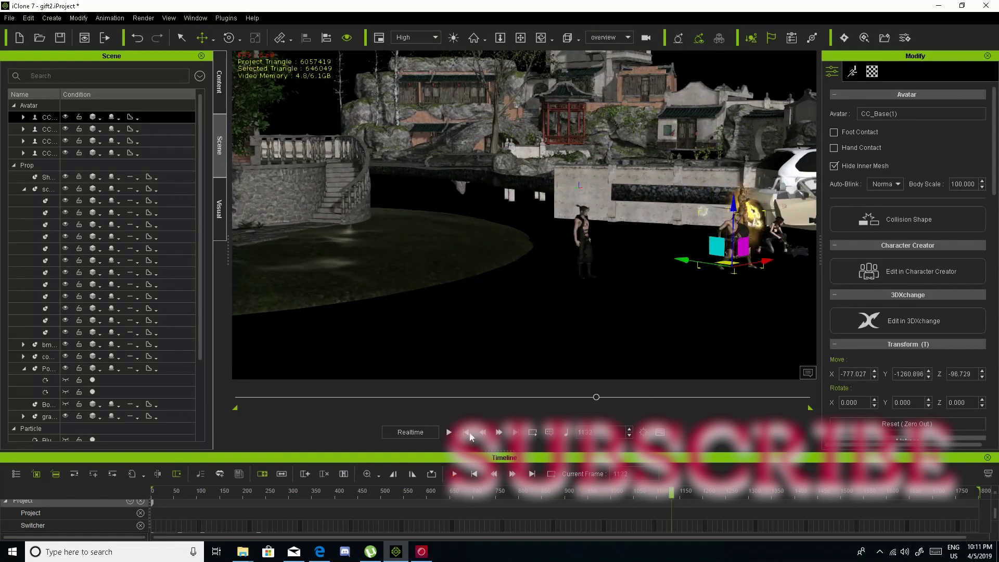